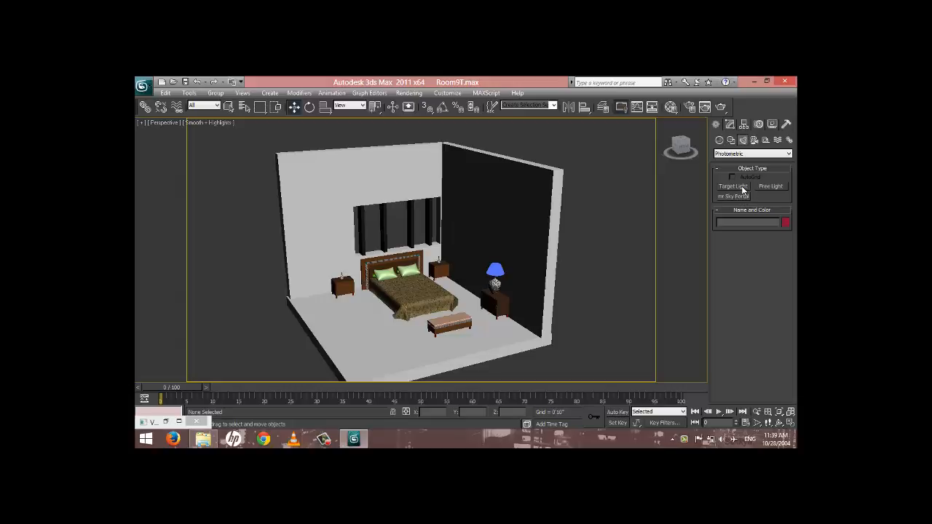
Create a photometric target light on the floor near the foot of the bed and raise it to a height of about 6'4"
left_click(736, 186)
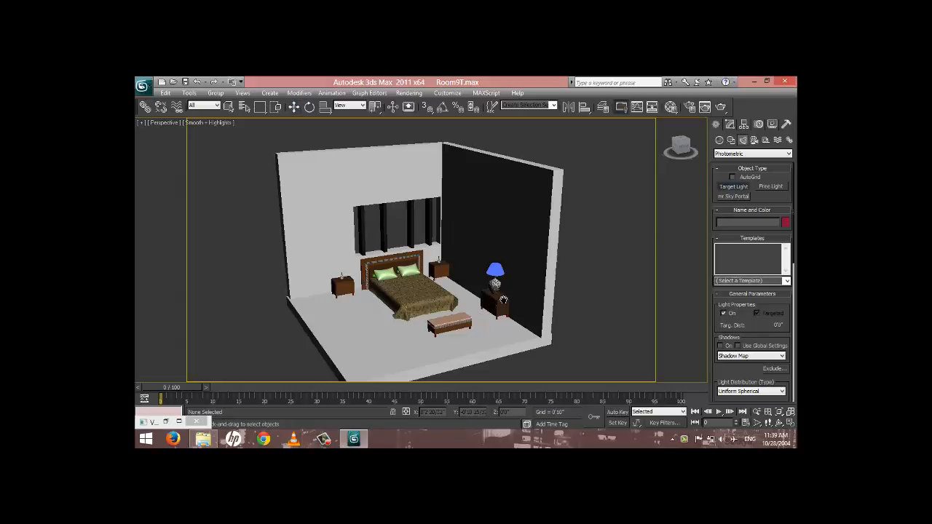
middle_click_drag(481, 325, 569, 276)
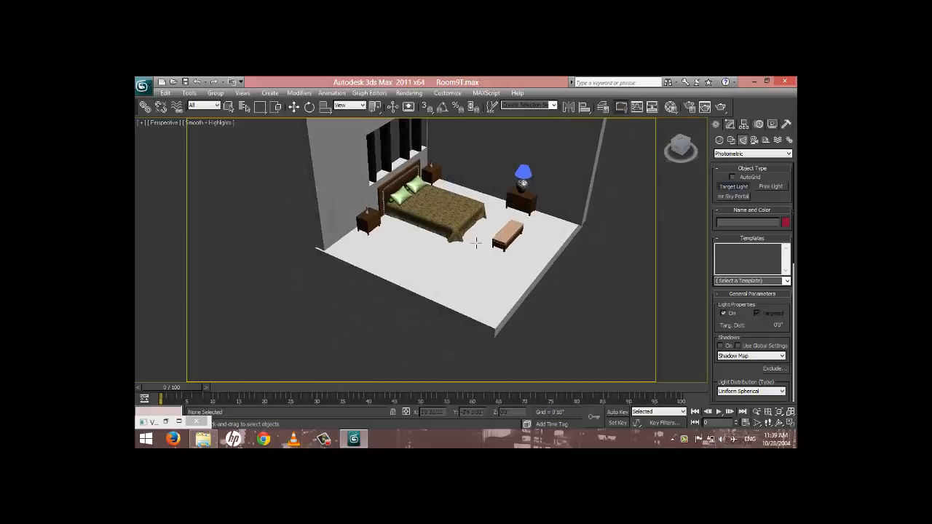
left_click_drag(479, 240, 470, 286)
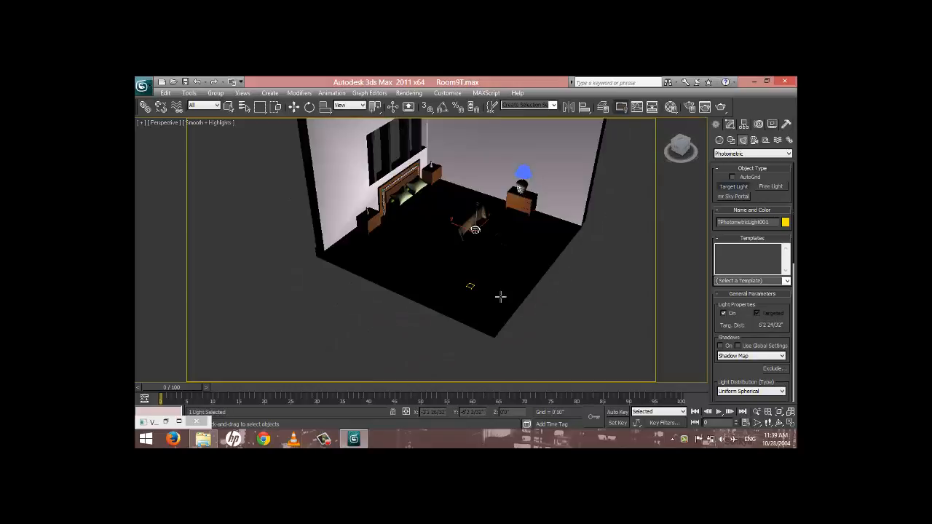
right_click(538, 292)
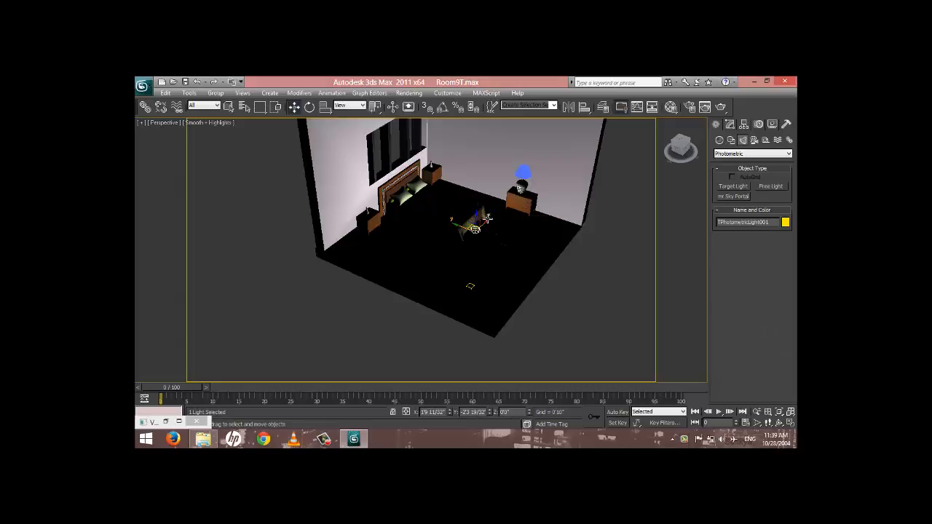
left_click_drag(484, 220, 462, 130)
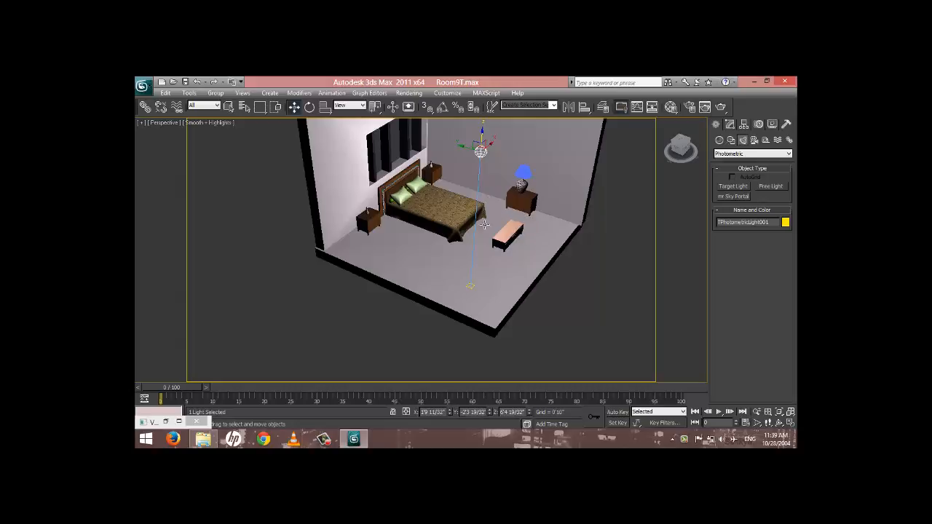
Restrict the selection filter to lights and move the light's target to the foot of the bed
middle_click_drag(485, 226, 489, 267, "alt")
scroll(496, 221, "up", 5)
scroll(357, 300, "down", 3)
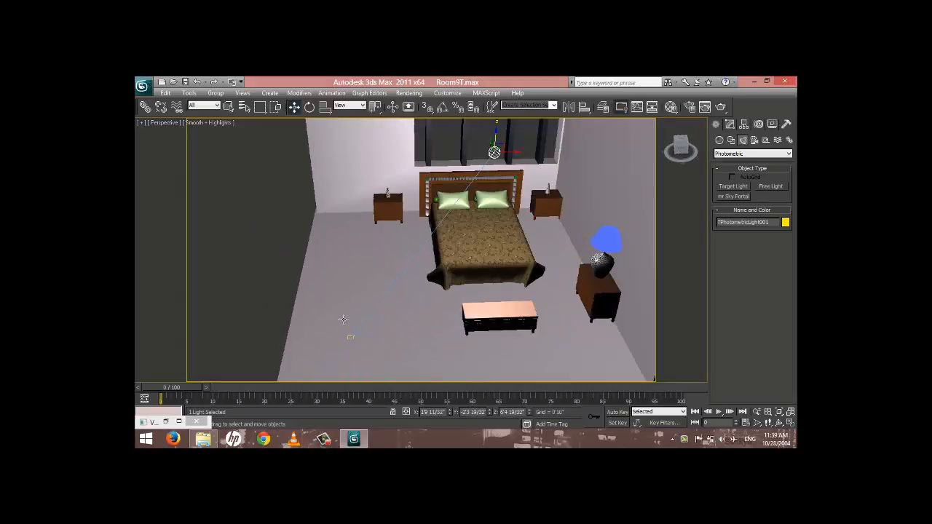
left_click(343, 319)
left_click(201, 107)
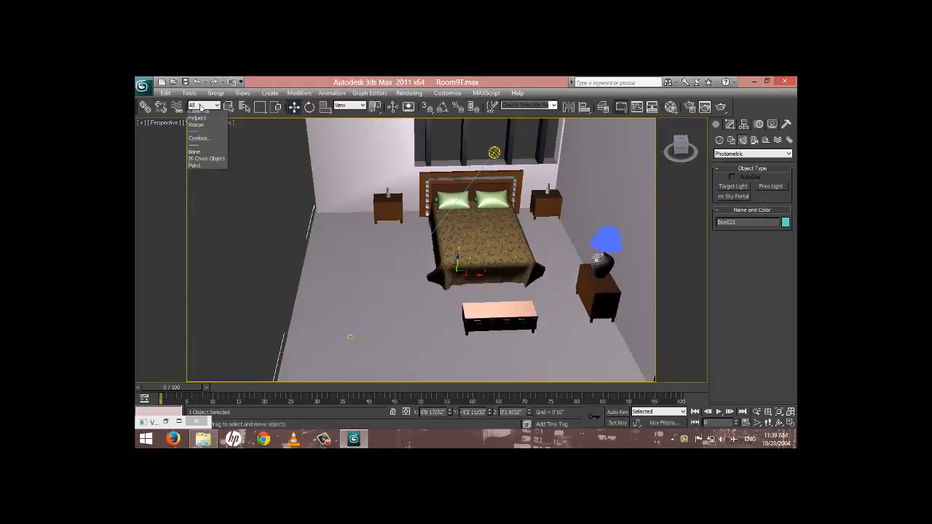
left_click(203, 130)
left_click_drag(235, 275, 518, 278)
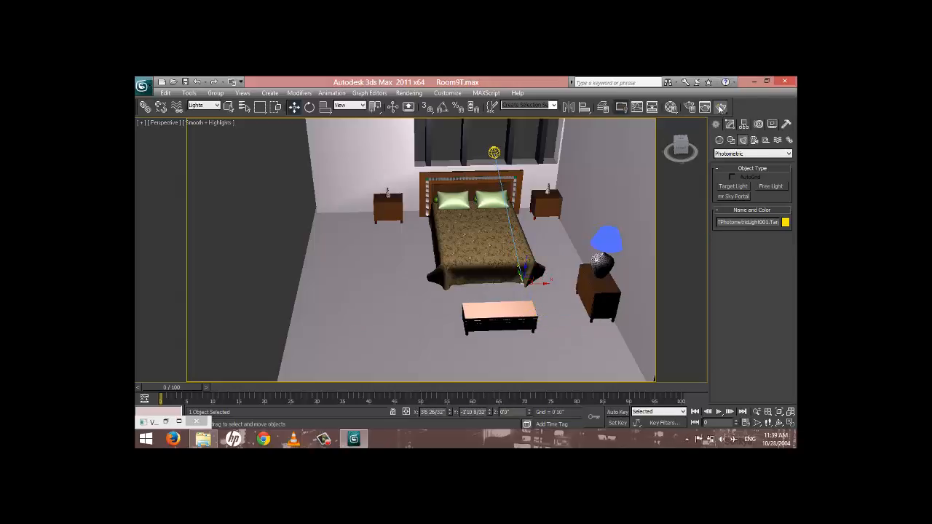
left_click(722, 107)
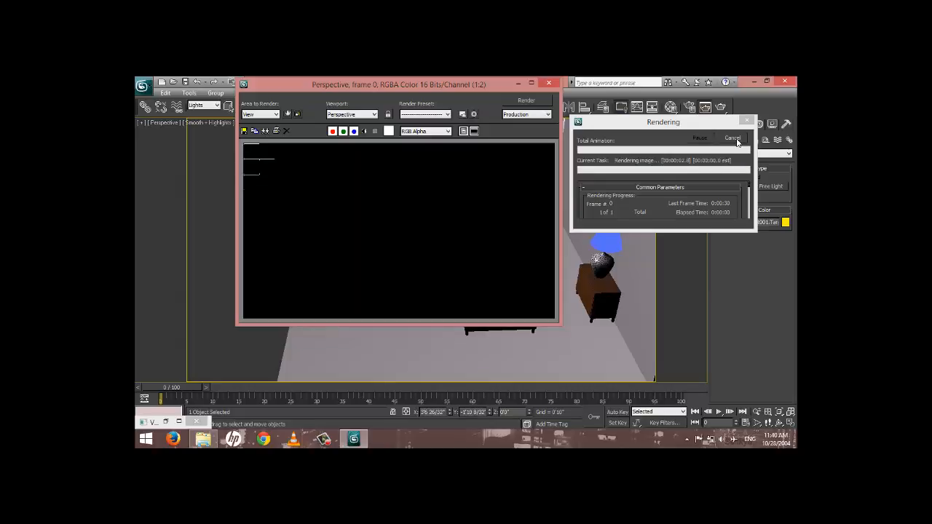
left_click(735, 139)
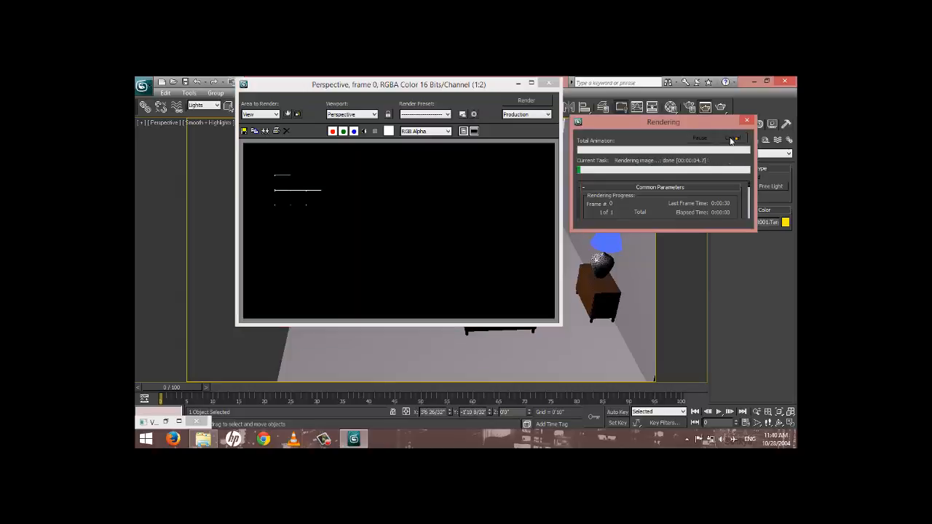
left_click(548, 83)
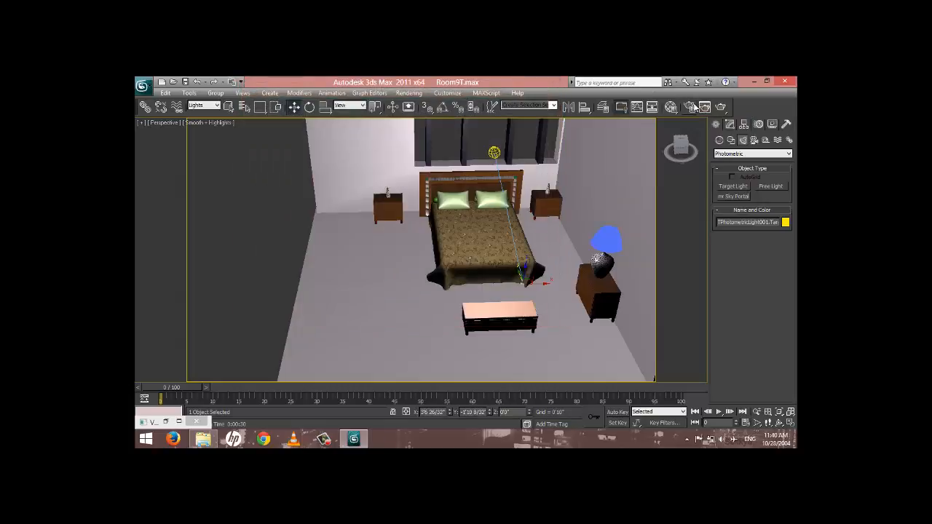
Reset the production renderer by assigning the Default Scanline Renderer and reassigning V-Ray Adv 2.00.01
key("F10")
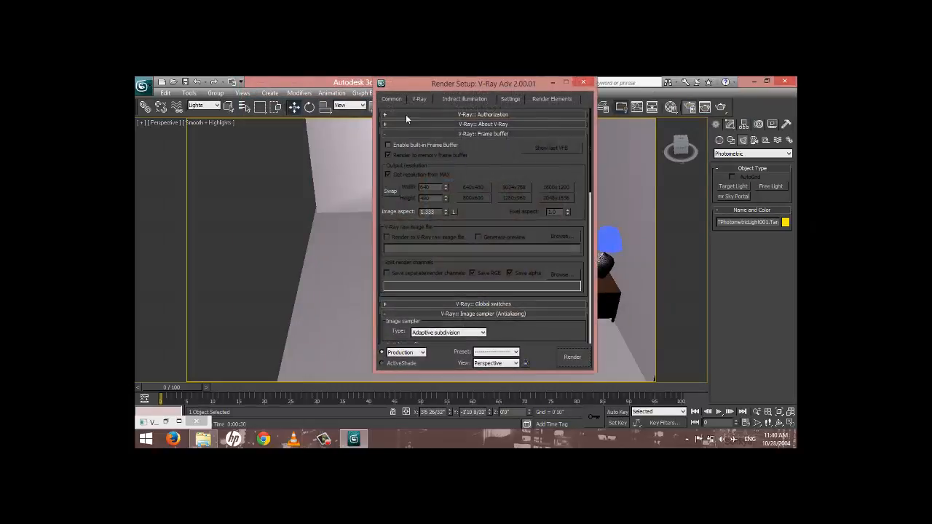
left_click(394, 100)
right_click(488, 197)
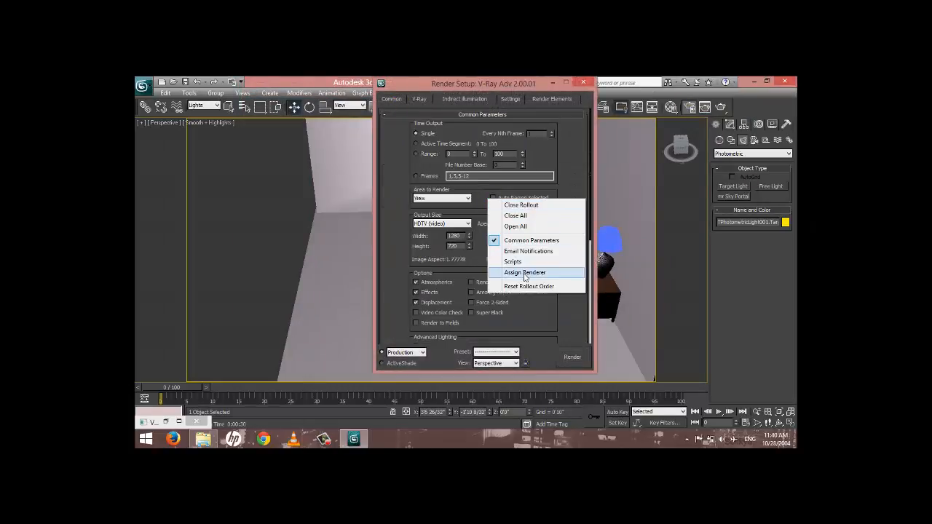
left_click(510, 271)
left_click(538, 293)
left_click(452, 167)
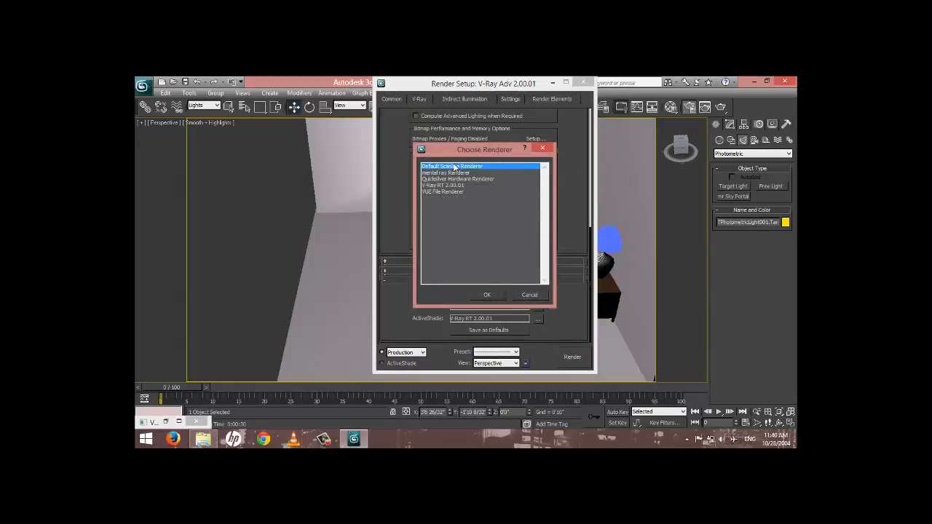
left_click(488, 292)
left_click(514, 305)
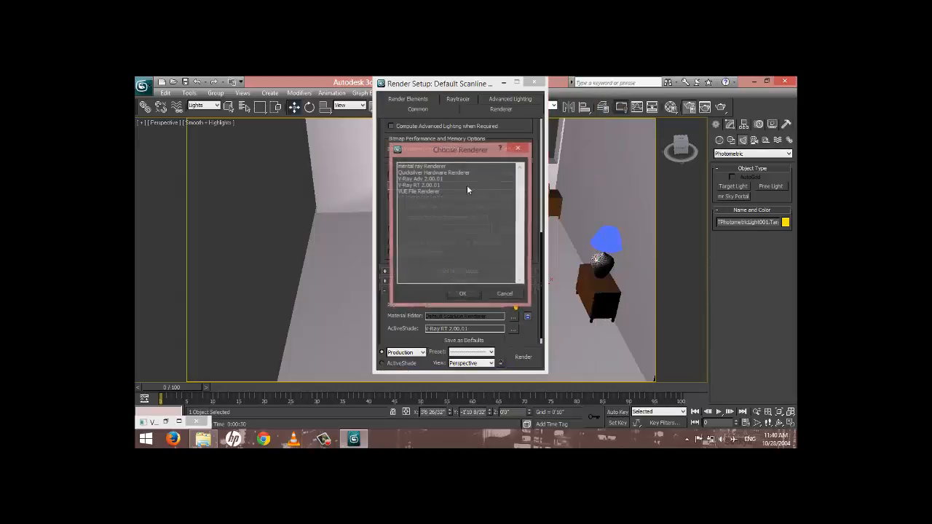
double_click(430, 180)
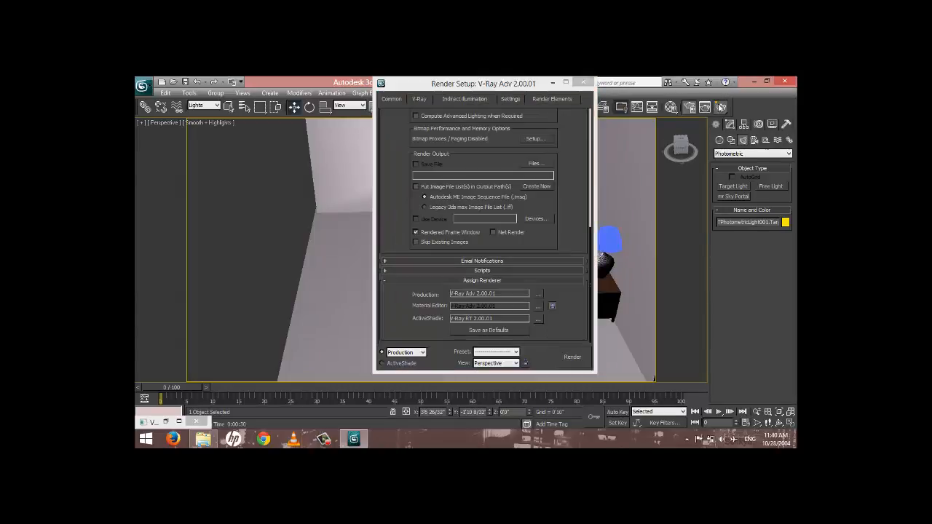
Start and cancel a test render, and choose a different renderer for ActiveShade
left_click(721, 107)
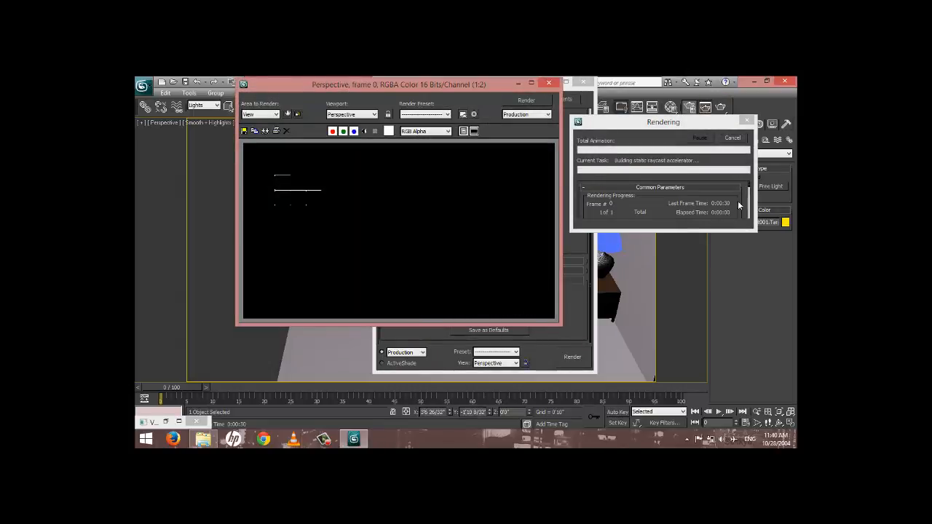
left_click(732, 139)
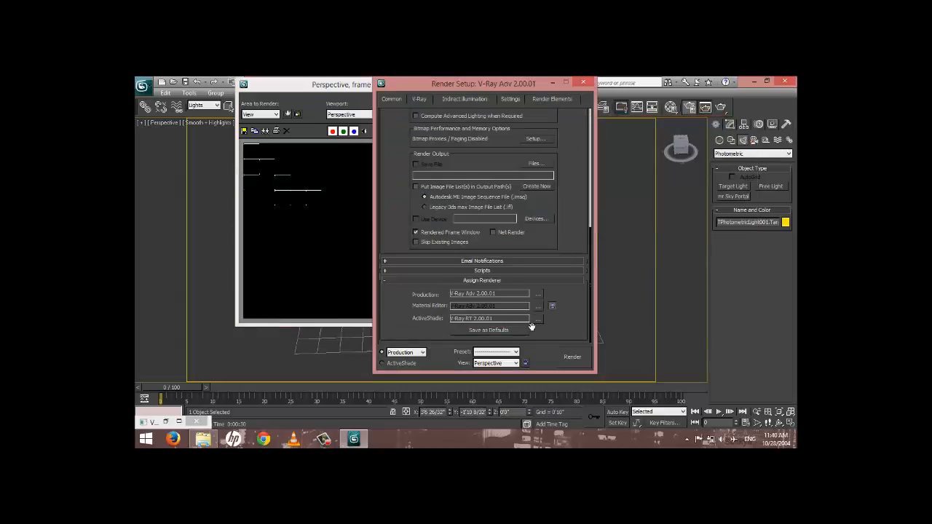
left_click(538, 319)
double_click(456, 166)
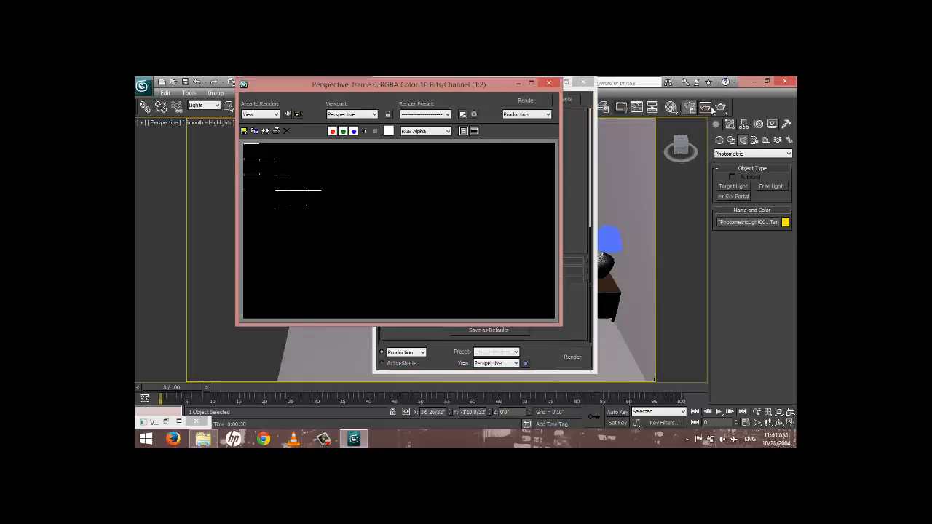
Render the perspective view of the bedroom, and close the rendered frame and the render setup
left_click(718, 108)
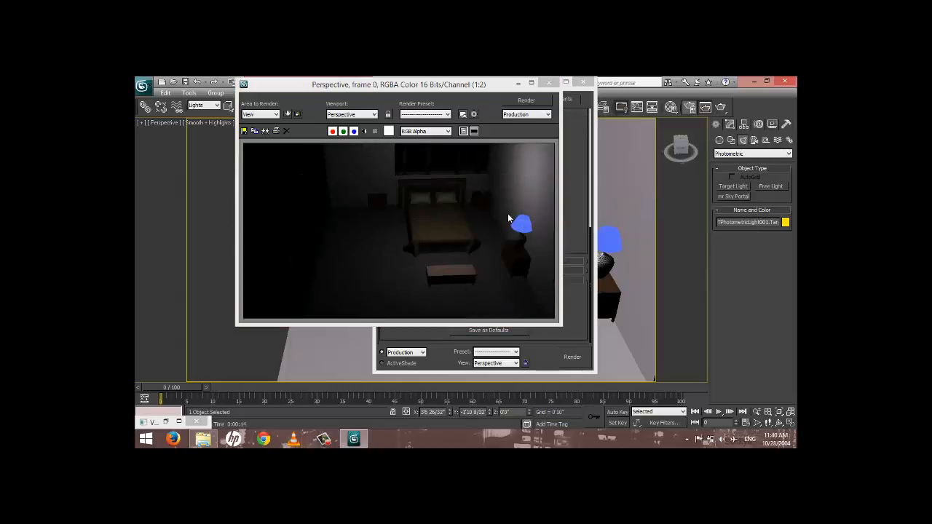
left_click(549, 82)
left_click(583, 83)
Turn off the Targeted option of the photometric light above the bed, making it a free light
middle_click_drag(539, 218, 512, 260, "alt")
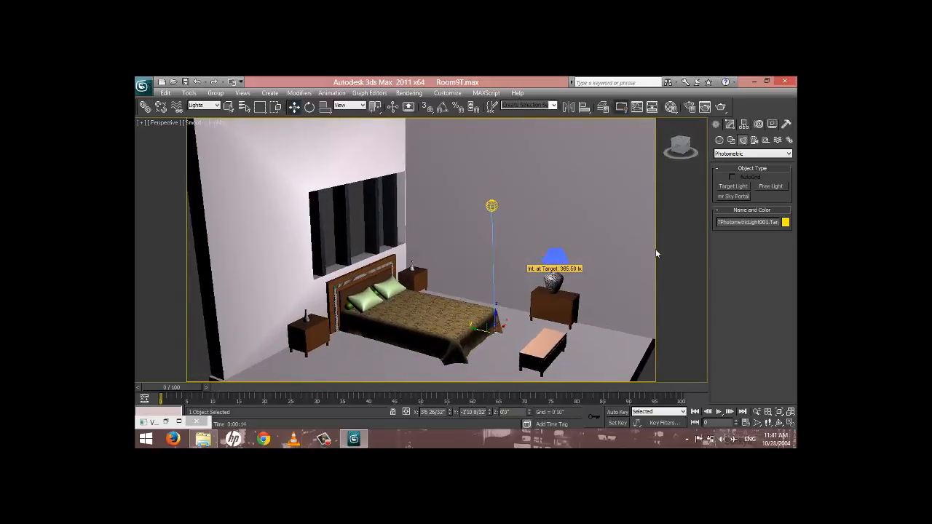
left_click(494, 206)
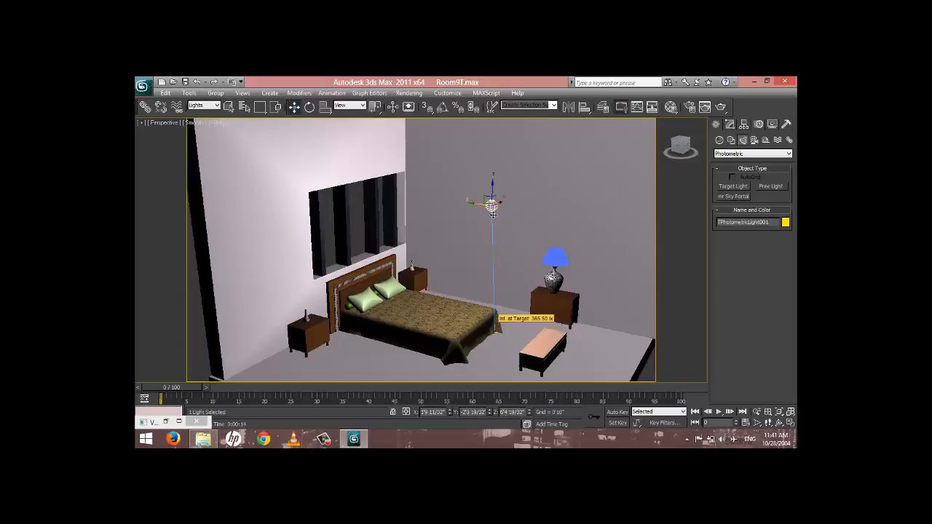
left_click(730, 124)
scroll(754, 291, "down", 3)
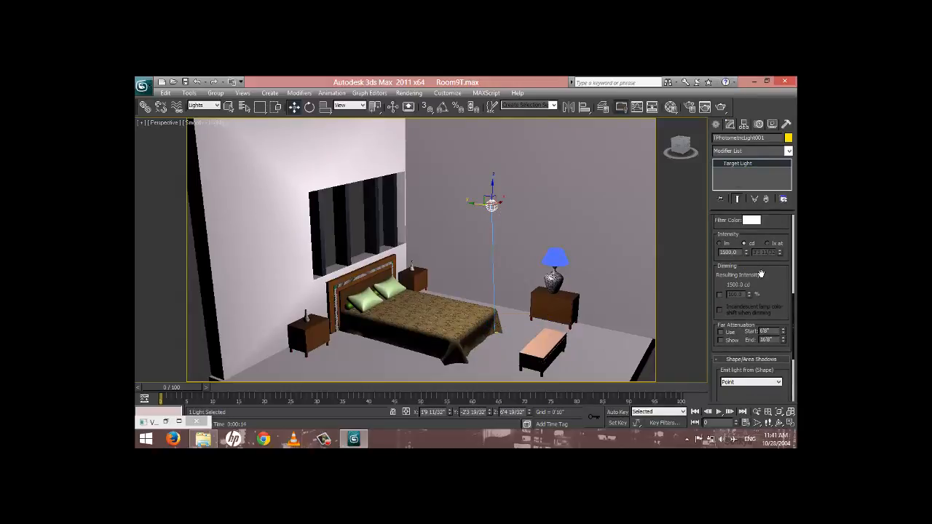
scroll(761, 273, "up", 5)
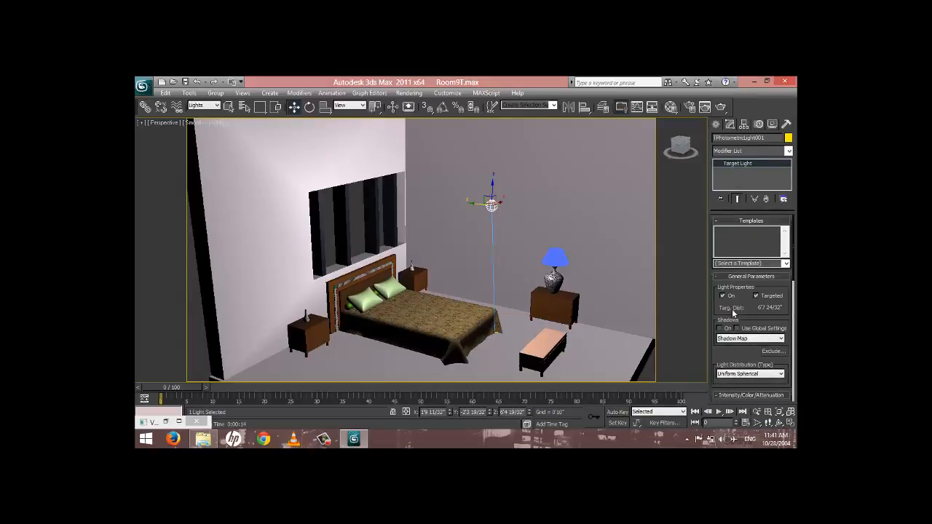
left_click(756, 296)
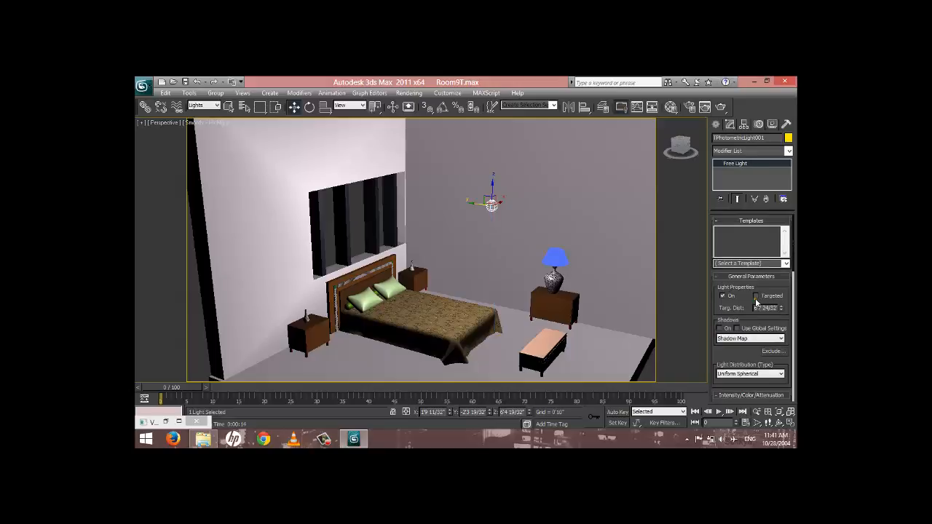
Turn on shadows for the photometric light and set the shadow type to VRayShadow
left_click(716, 126)
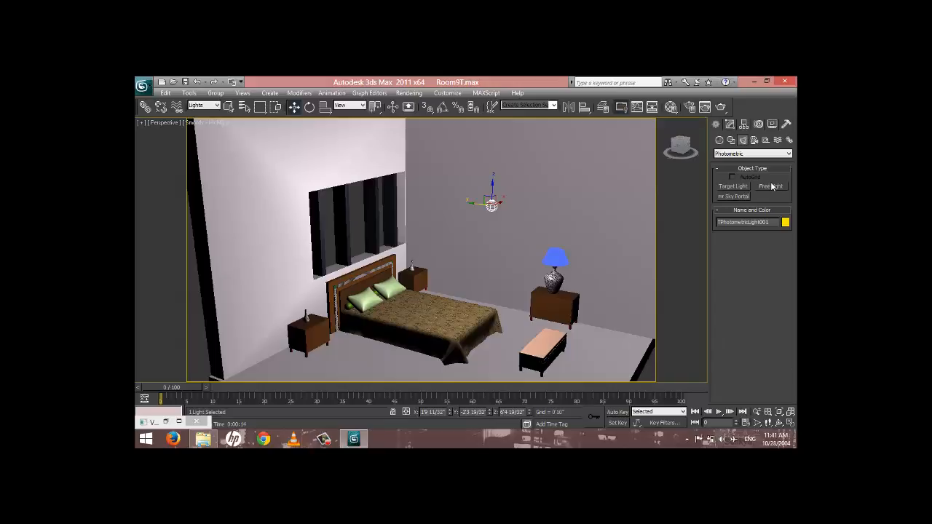
left_click(729, 125)
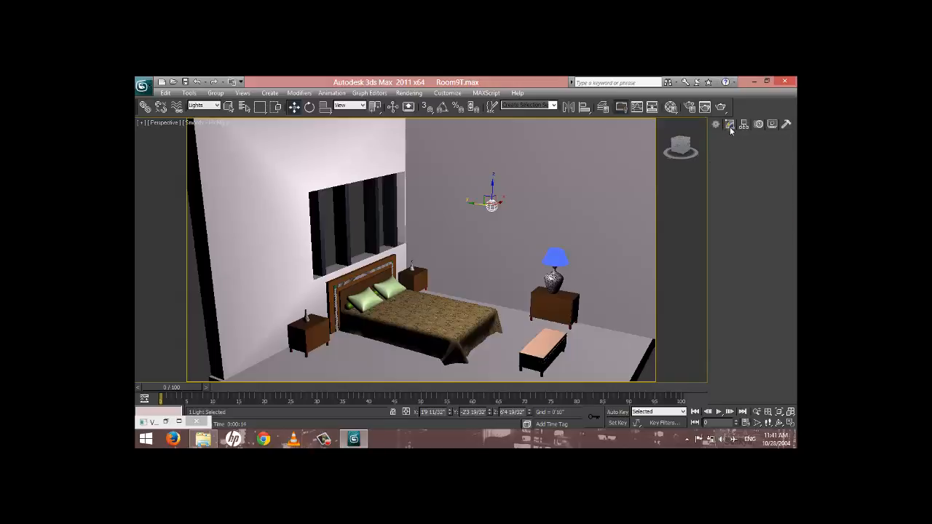
scroll(750, 324, "down", 2)
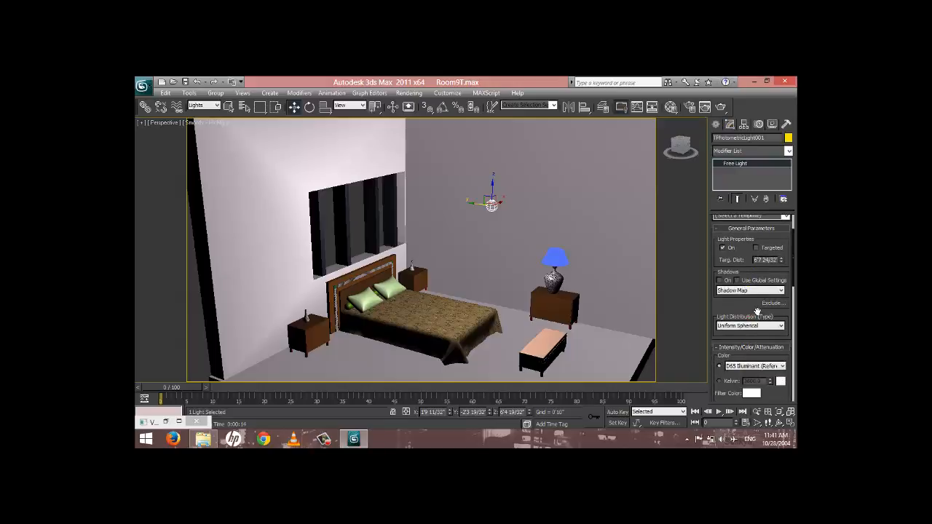
scroll(758, 312, "down", 2)
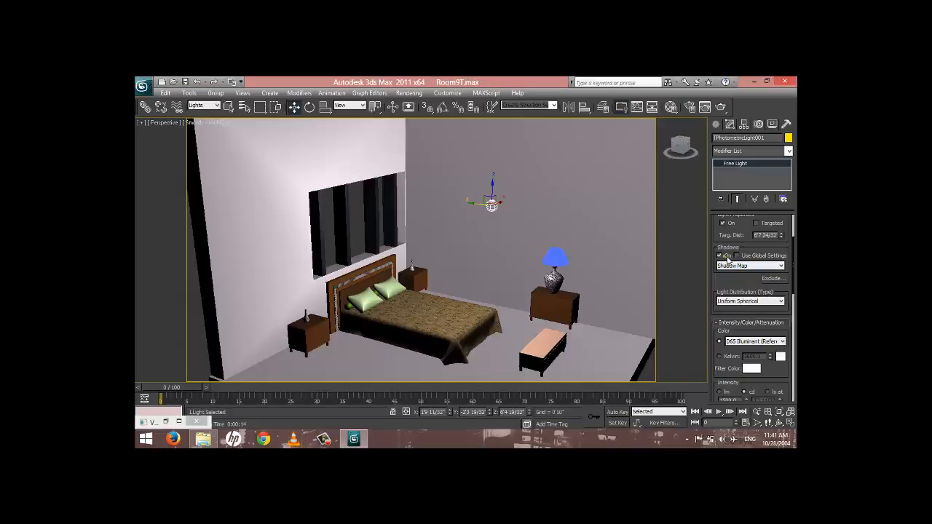
left_click(731, 266)
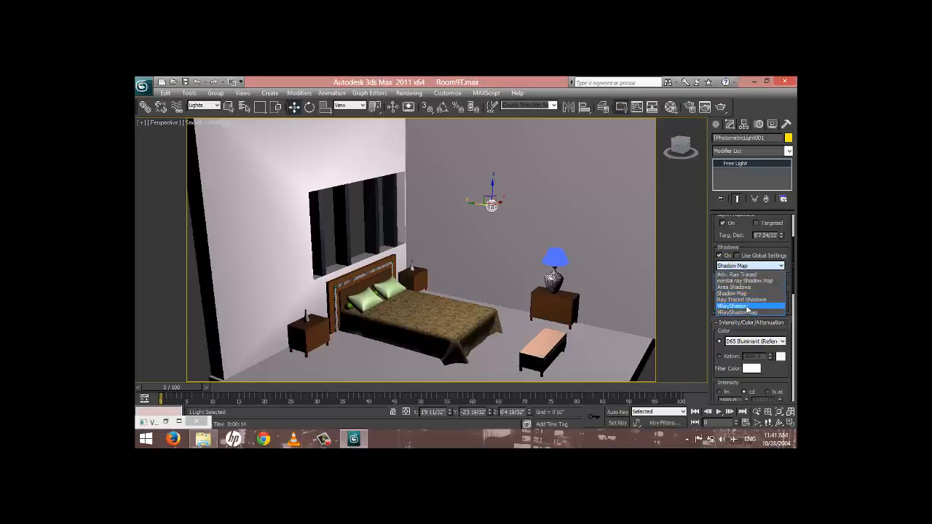
left_click(746, 307)
left_click(743, 238)
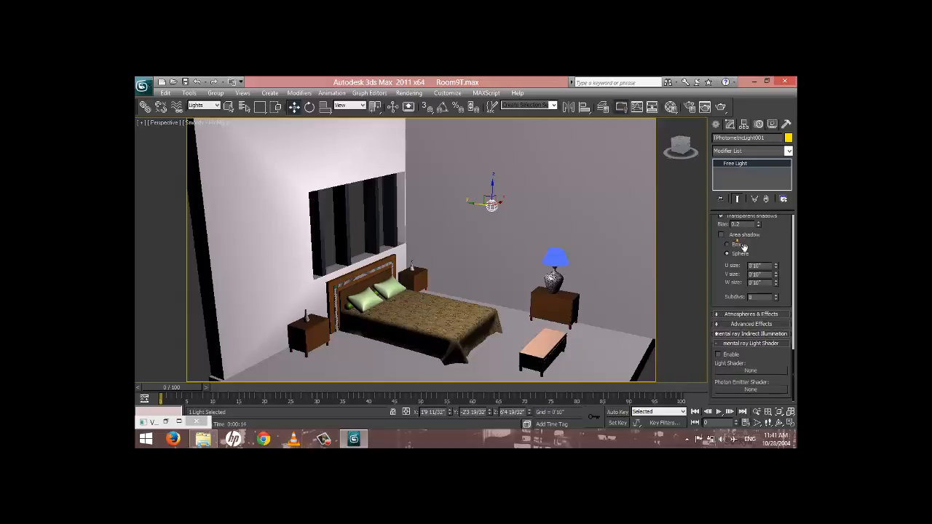
Render the perspective view to check the room with the light's V-Ray shadows, and close the rendered frame
scroll(780, 278, "up", 5)
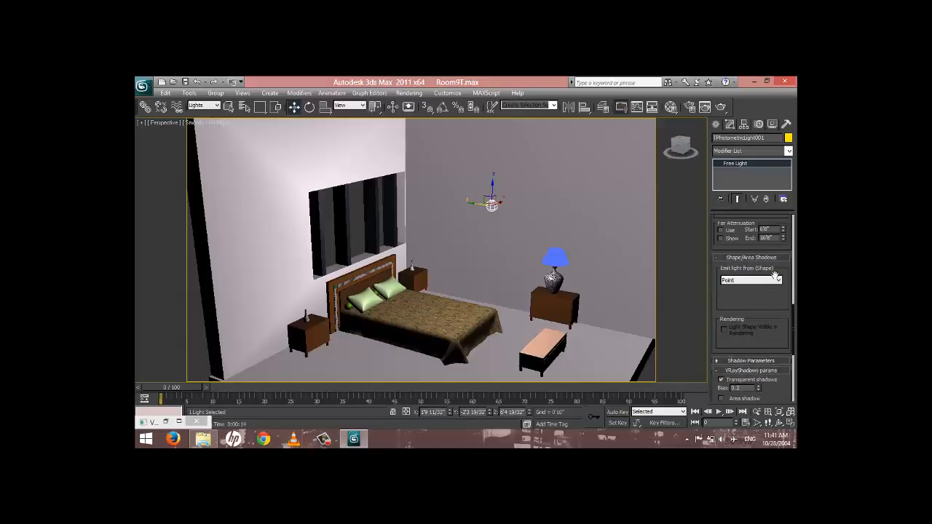
scroll(749, 241, "up", 3)
scroll(784, 311, "up", 3)
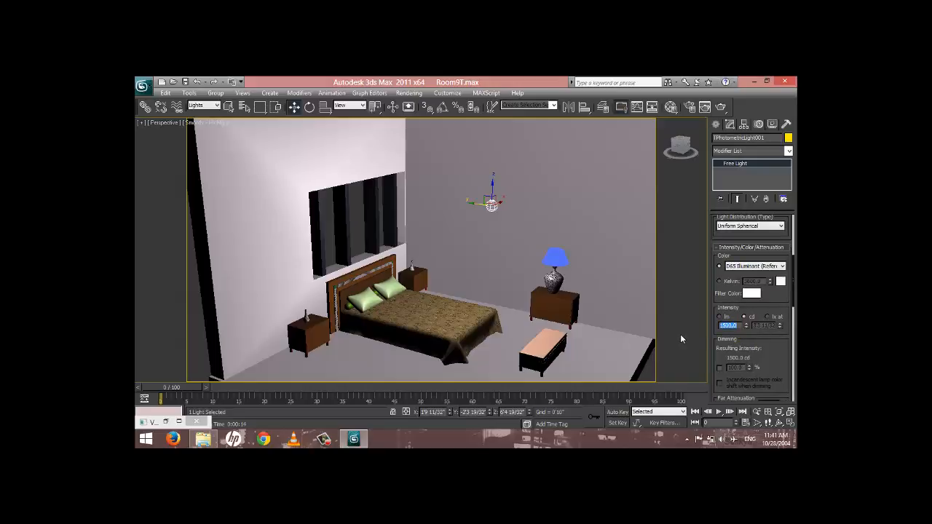
left_click(721, 107)
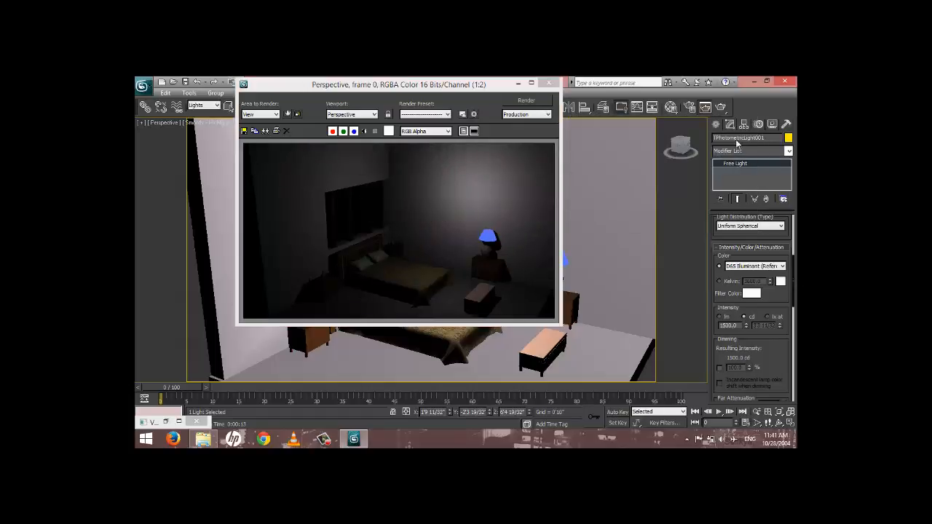
left_click(550, 84)
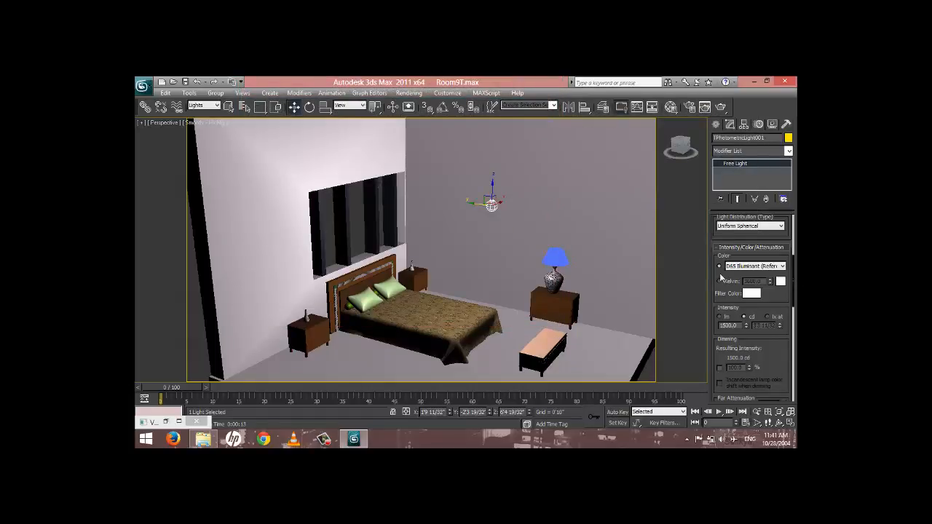
Set the photometric light's intensity to 2500 cd, then render the perspective view and dismiss the rendered frame
left_click_drag(744, 327, 531, 348)
key("Return")
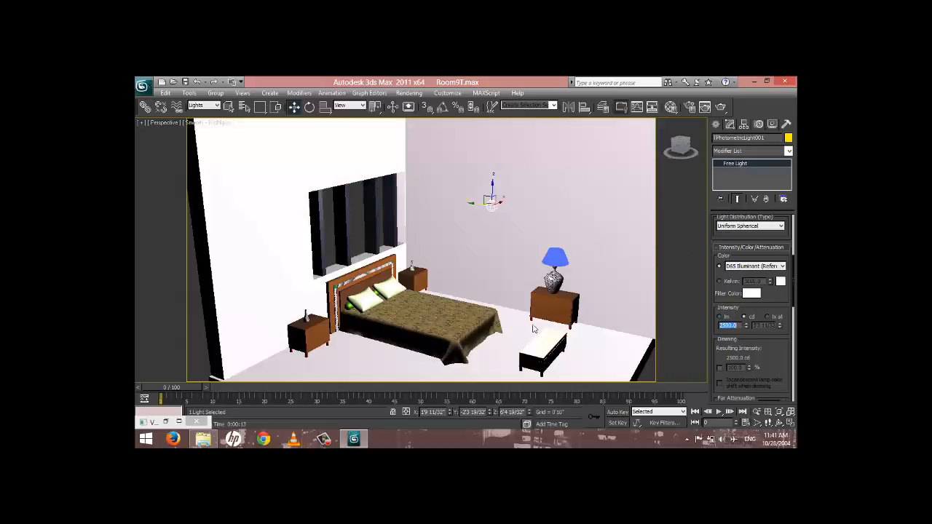
left_click(721, 108)
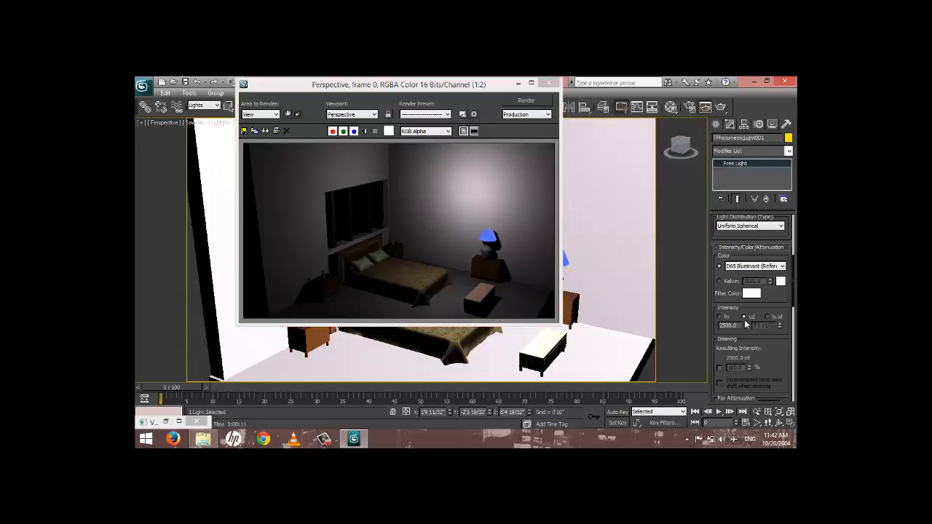
left_click(518, 83)
Move the photometric light along X to about -3'5", render the perspective view again and close the frame
left_click_drag(507, 210, 438, 231)
left_click(715, 107)
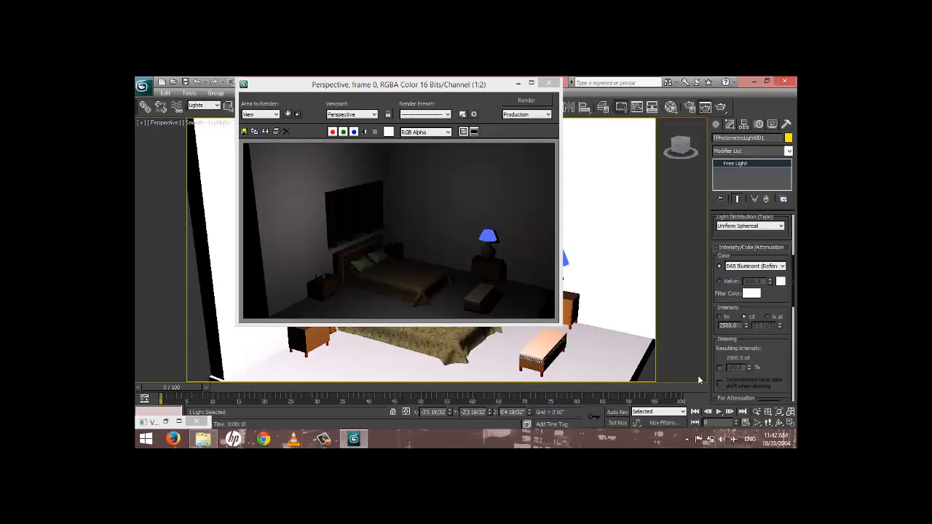
left_click(549, 82)
Delete the photometric light and switch the light creation category to Standard
scroll(596, 371, "down", 6)
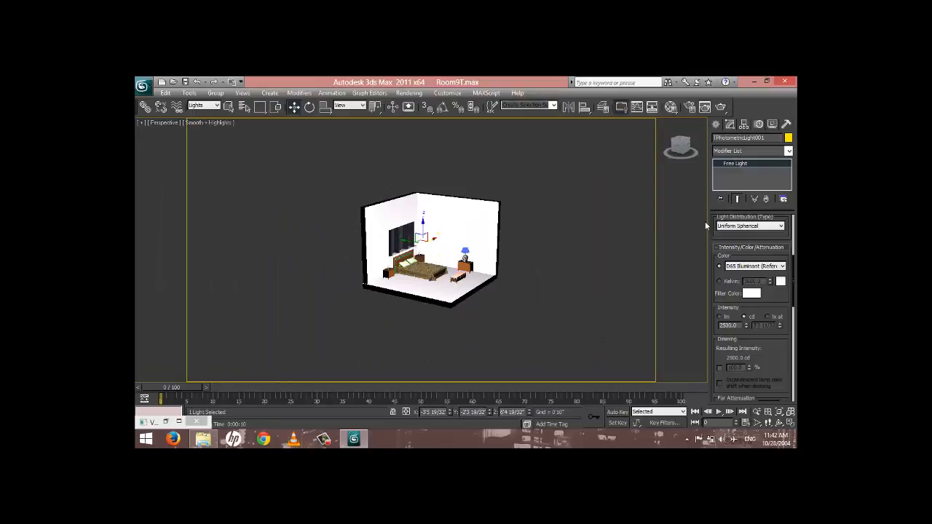
key("shift+q")
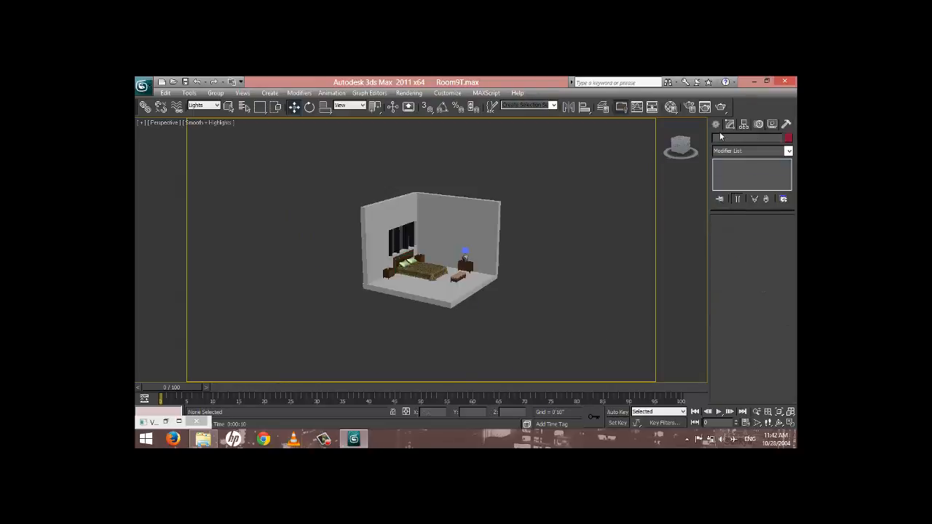
left_click(716, 126)
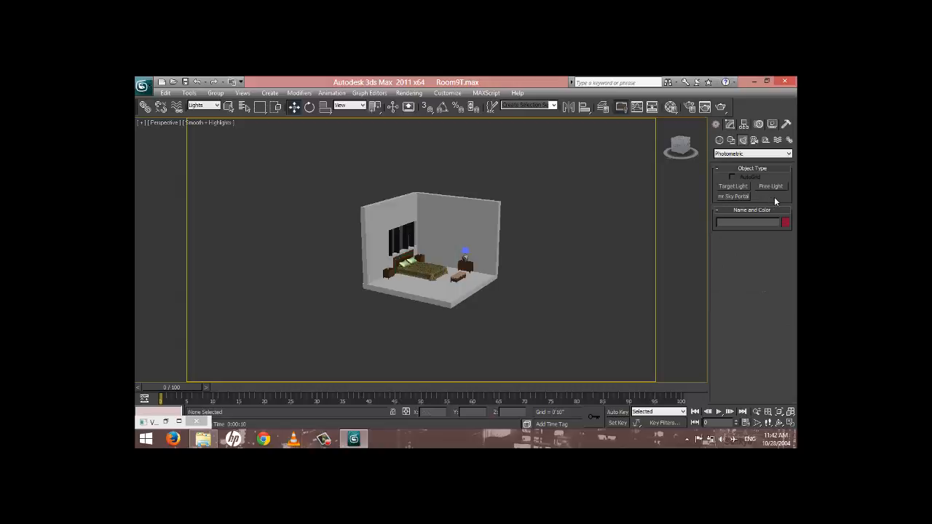
left_click(751, 155)
left_click(743, 173)
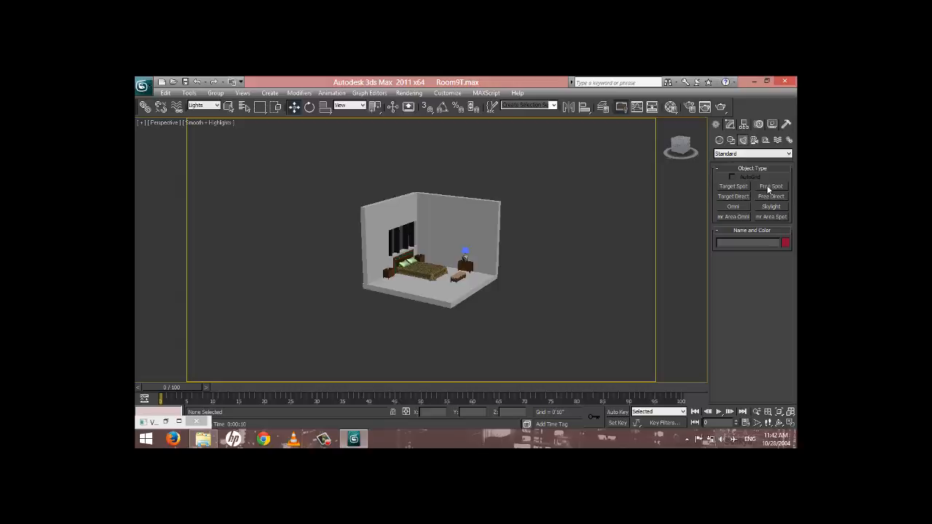
Create a Target Spot light well outside the room, aimed at the wall with the window
left_click(745, 188)
middle_click_drag(597, 221, 366, 280, "alt")
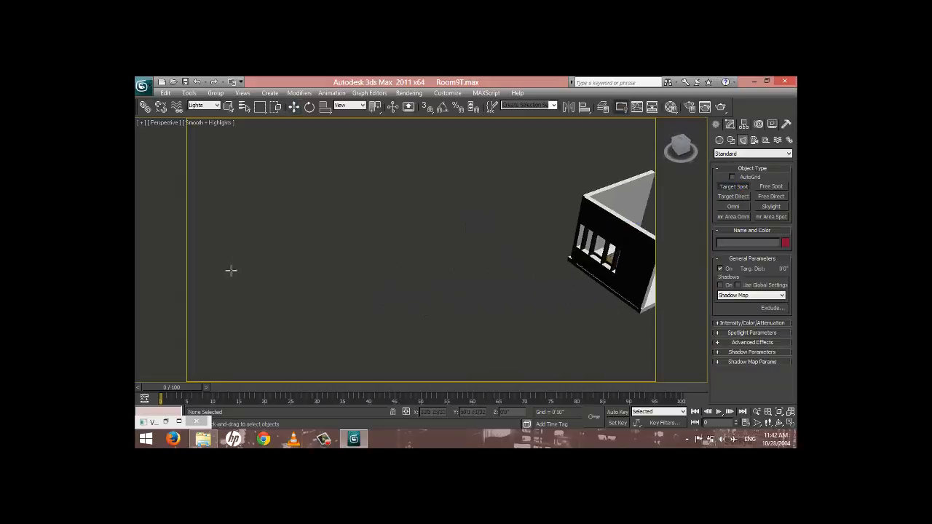
left_click_drag(231, 270, 614, 277)
right_click(595, 287)
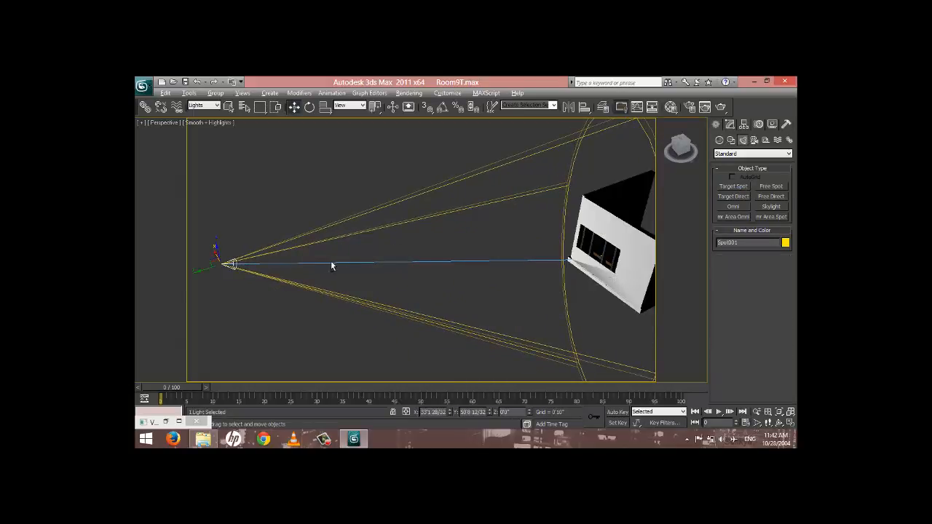
Raise the spotlight to a height of about 26'8" so it shines down on the room
middle_click_drag(331, 263, 328, 239, "alt")
middle_click_drag(430, 269, 561, 276)
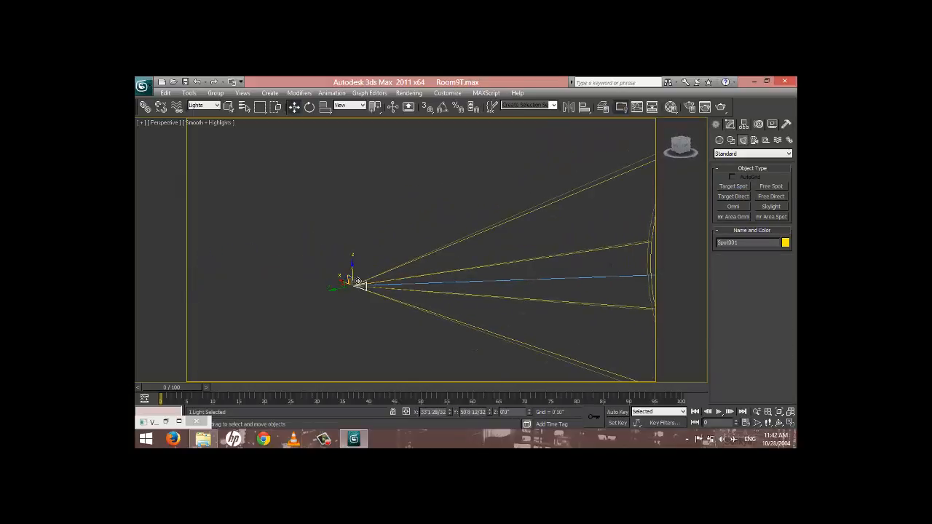
left_click_drag(359, 279, 437, 295)
scroll(437, 295, "down", 3)
middle_click_drag(460, 300, 408, 304, "alt")
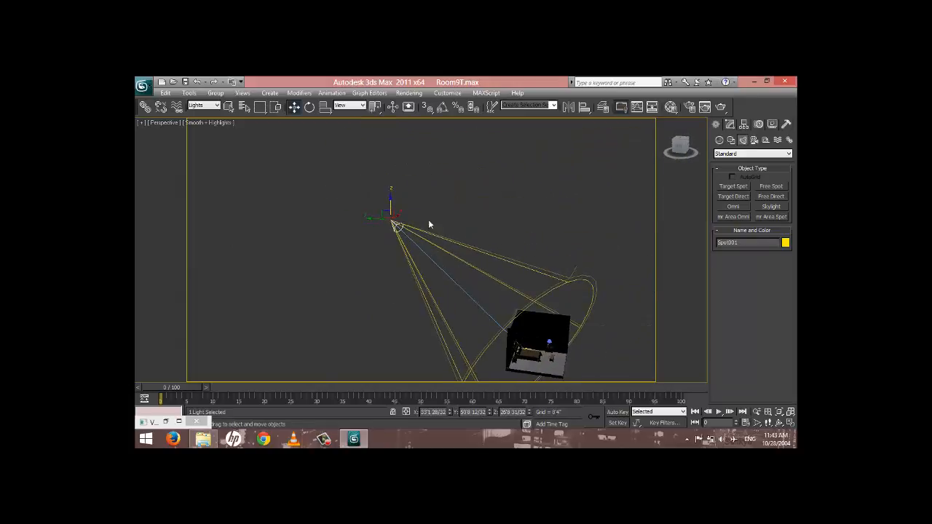
Shift the spotlight along X to about 29'5" and raise it to a height of about 53'7"
middle_click_drag(449, 244, 436, 222, "alt")
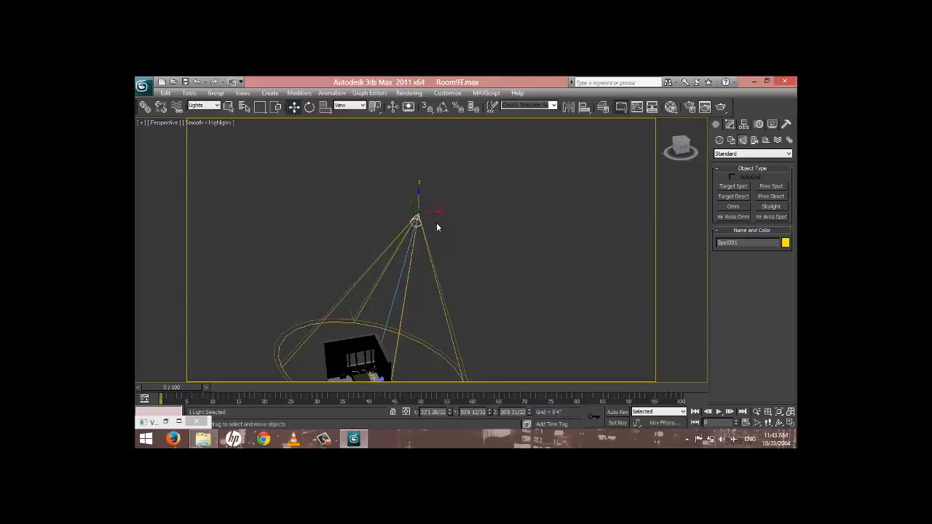
left_click_drag(444, 219, 434, 216)
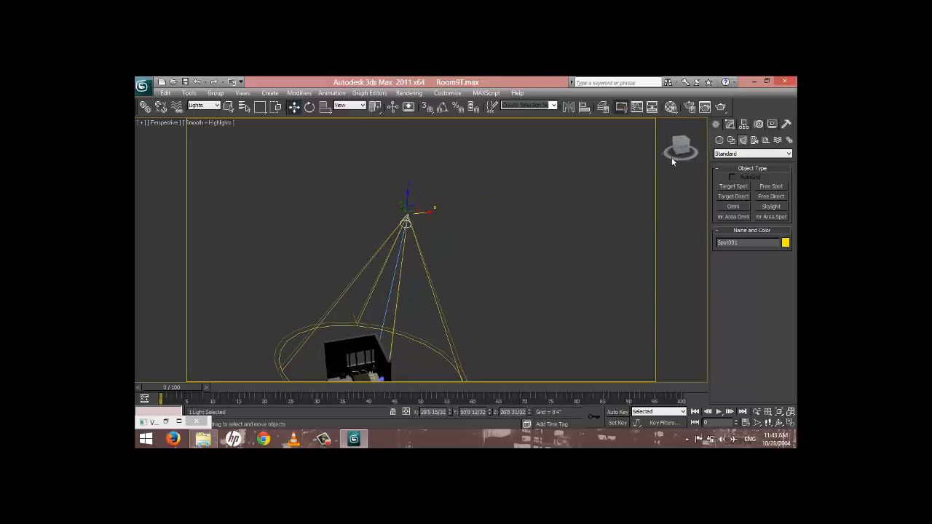
middle_click_drag(532, 201, 466, 222, "alt")
left_click_drag(458, 214, 460, 132)
middle_click_drag(308, 275, 499, 308, "alt")
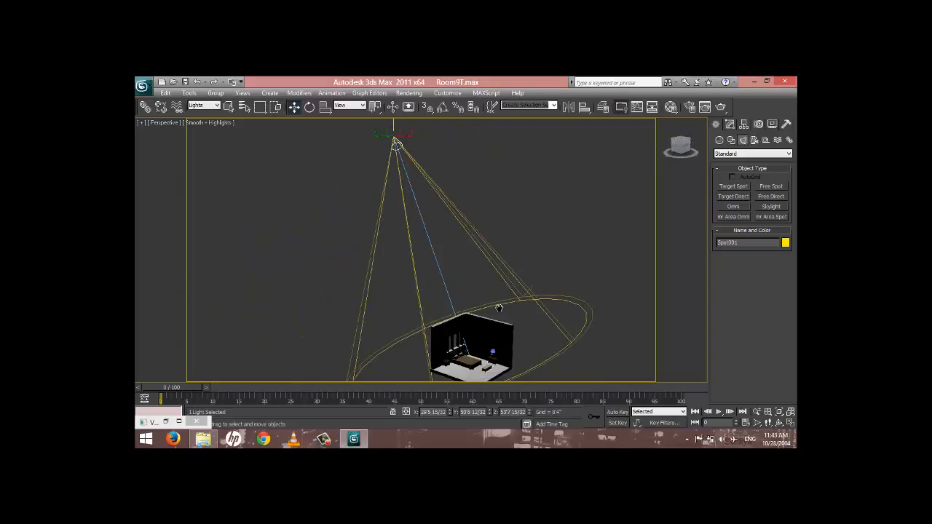
middle_click_drag(473, 364, 499, 309)
Limit selection to Geometry and copy the floor slab upward onto the walls as the room's ceiling
left_click(533, 316)
scroll(574, 336, "up", 6)
middle_click_drag(576, 336, 343, 233)
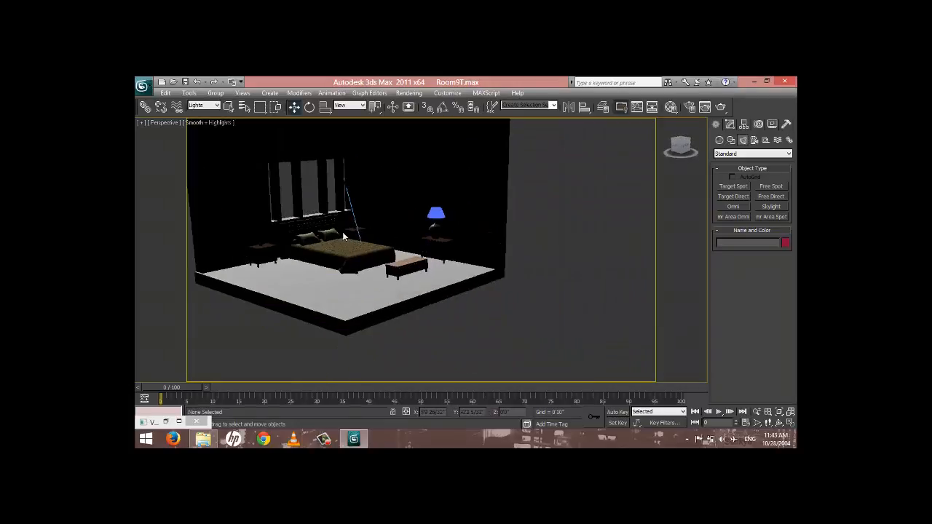
left_click(204, 106)
left_click(206, 122)
left_click(303, 286)
middle_click_drag(340, 223, 397, 324)
left_click_drag(418, 364, 412, 197, "shift")
left_click(466, 299)
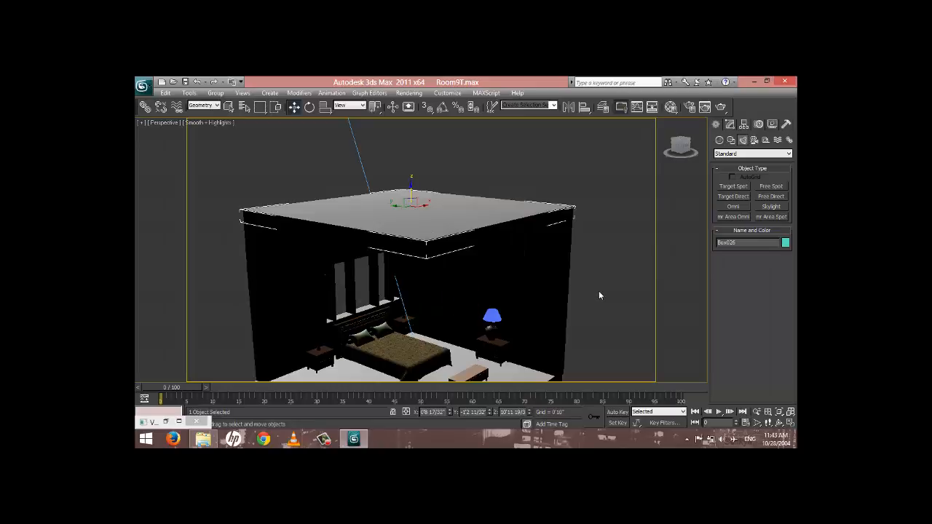
Set the selection filter back to All and select the spotlight high above the room
scroll(473, 174, "down", 8)
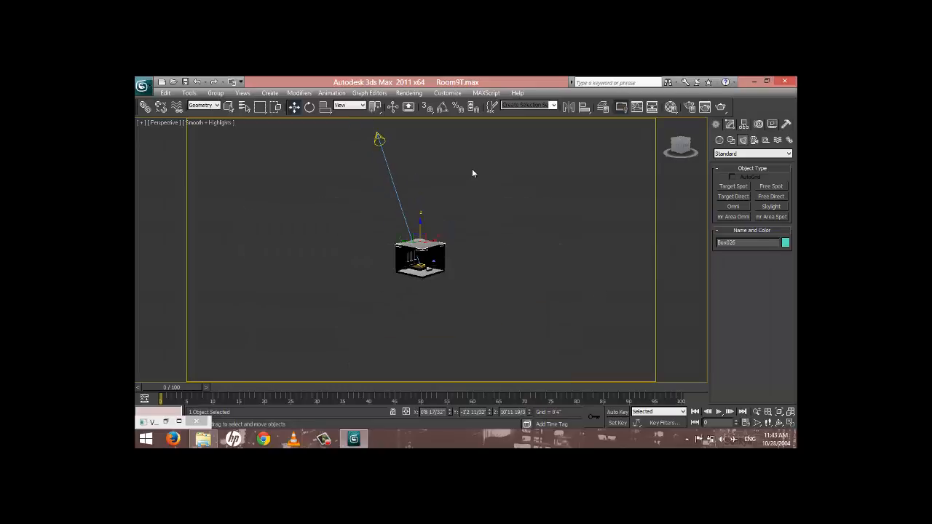
middle_click_drag(474, 172, 483, 202)
left_click(350, 179)
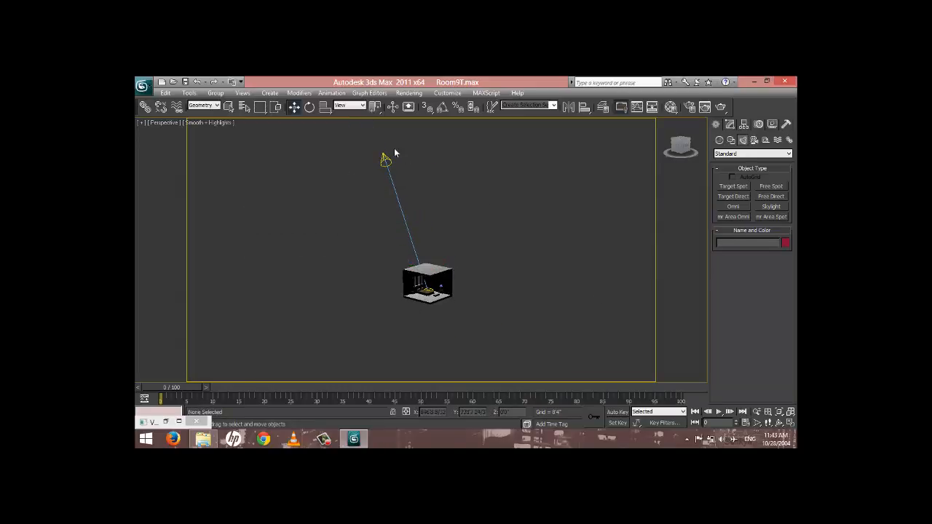
left_click(206, 106)
left_click(212, 118)
left_click(206, 105)
left_click(191, 114)
left_click(385, 159)
Create a camera from a perspective view framing the bed, window and lamp, then render the camera view and close the frame
scroll(552, 289, "up", 10)
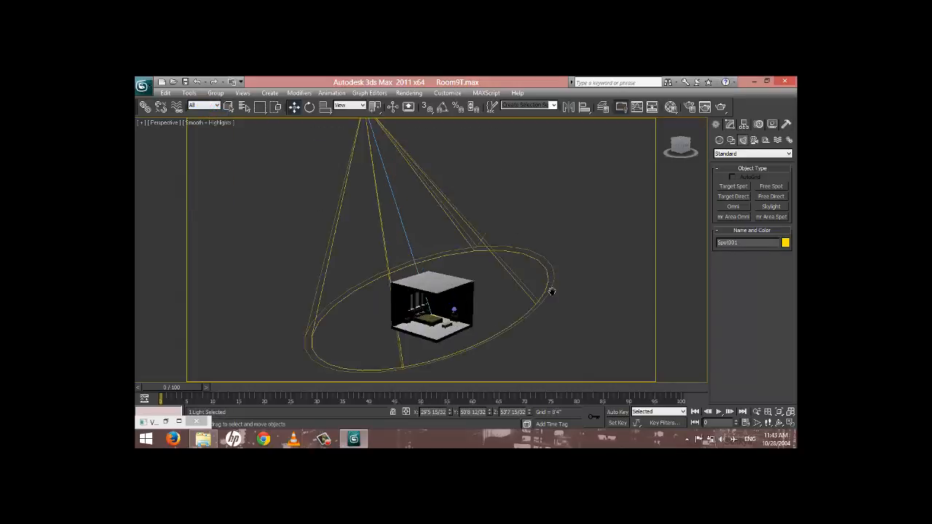
middle_click_drag(537, 172, 500, 255, "alt")
scroll(500, 255, "up", 8)
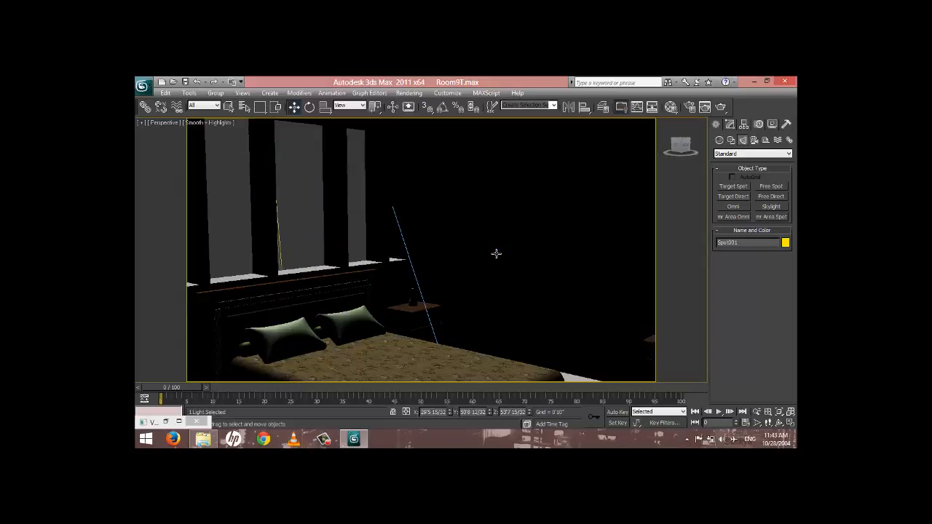
left_click(756, 412)
left_click_drag(578, 279, 567, 287)
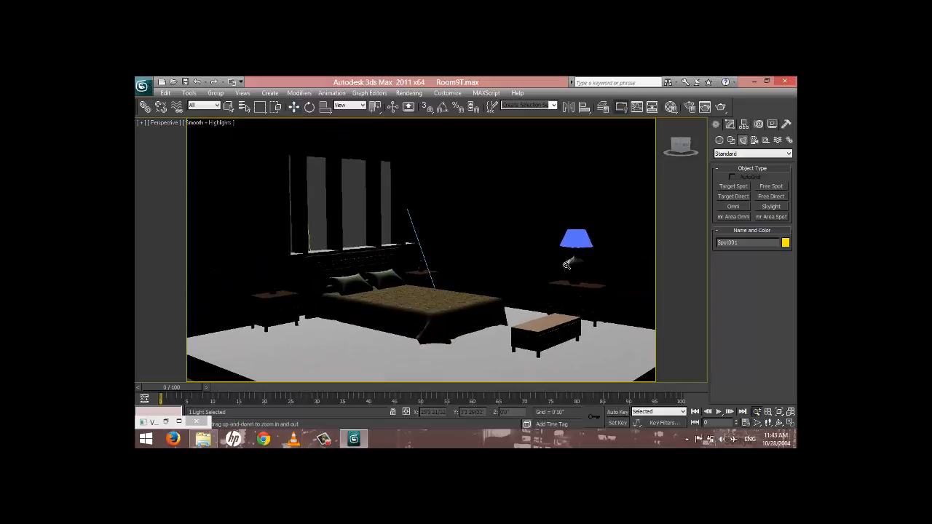
middle_click_drag(566, 267, 565, 274)
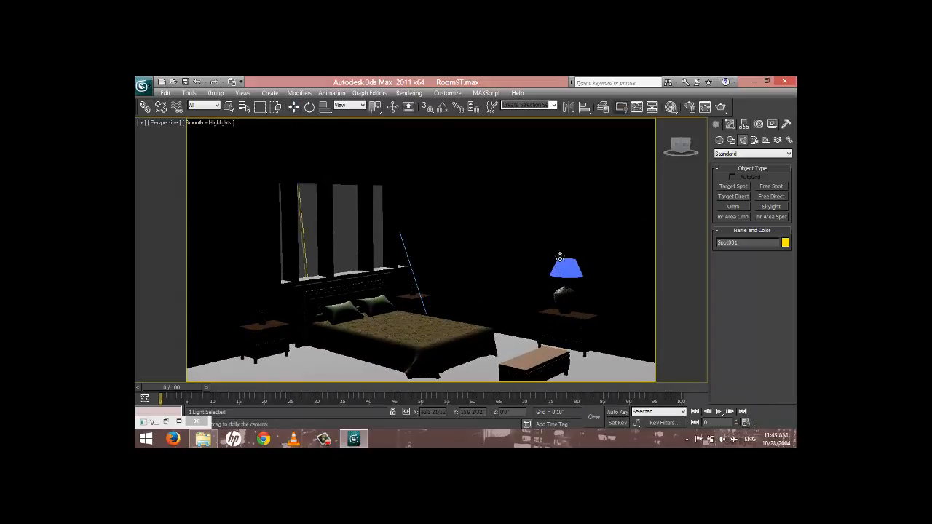
key("ctrl+c")
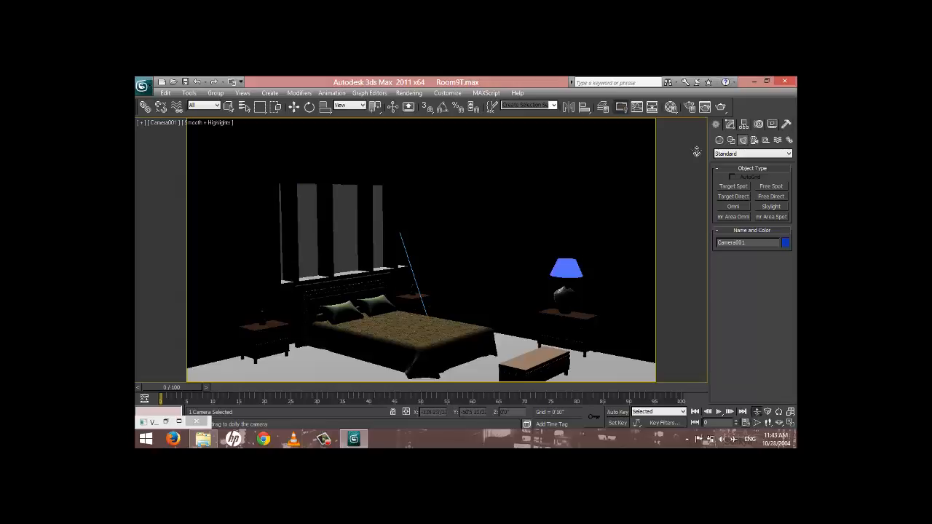
left_click(720, 107)
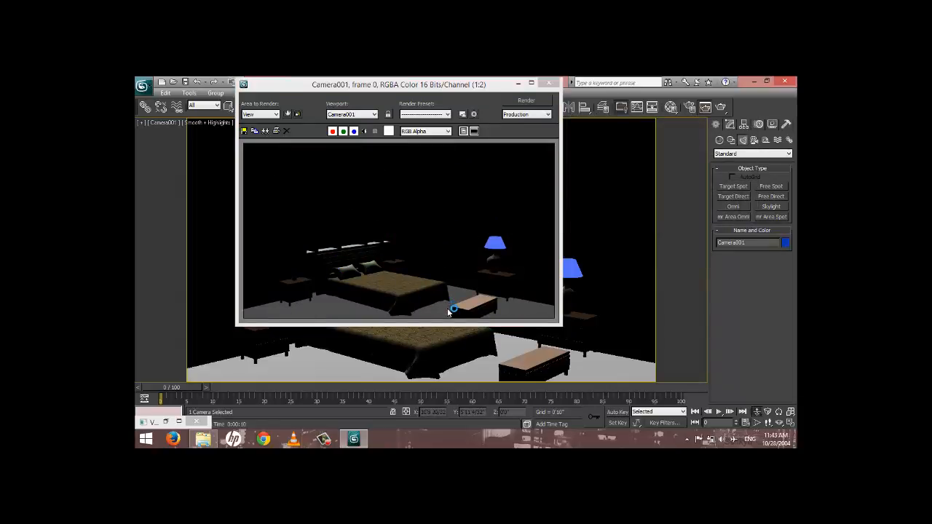
left_click(549, 84)
Turn on shadows for the spotlight above the room and render the camera view
key("p")
scroll(559, 306, "down", 5)
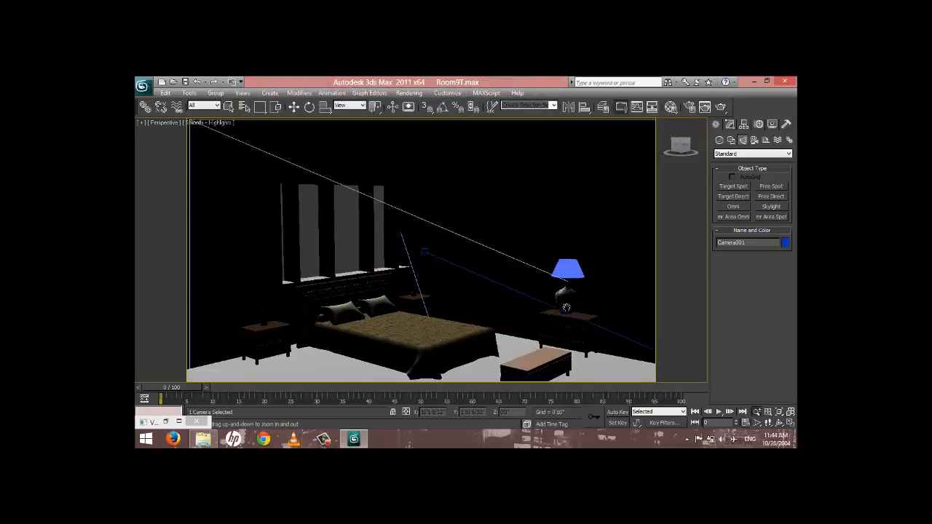
middle_click_drag(487, 260, 532, 316)
scroll(492, 252, "down", 3)
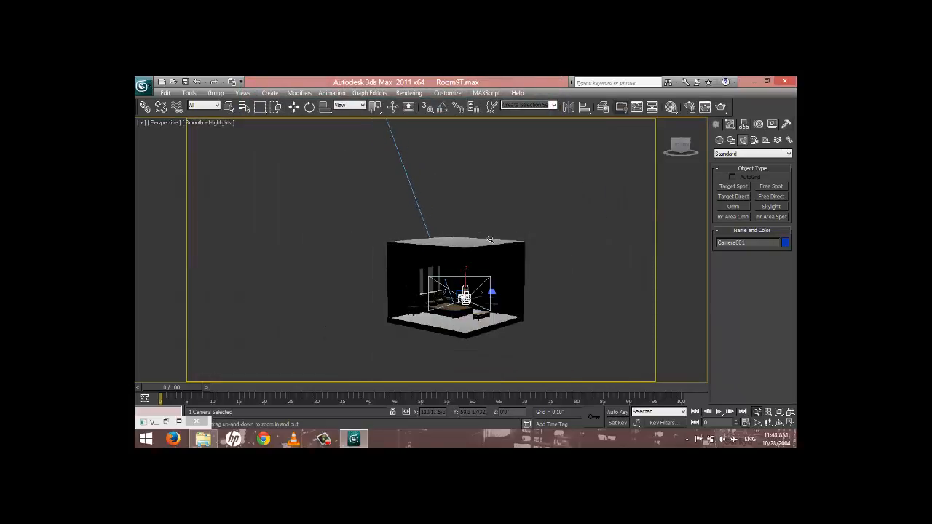
middle_click_drag(492, 256, 528, 350)
scroll(479, 245, "down", 3)
middle_click_drag(408, 191, 412, 207)
scroll(429, 196, "down", 3)
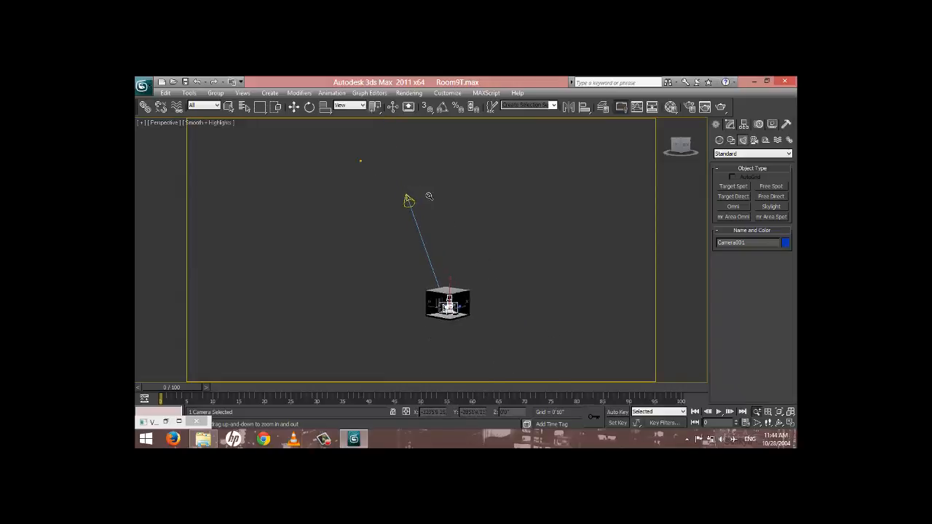
left_click(410, 201)
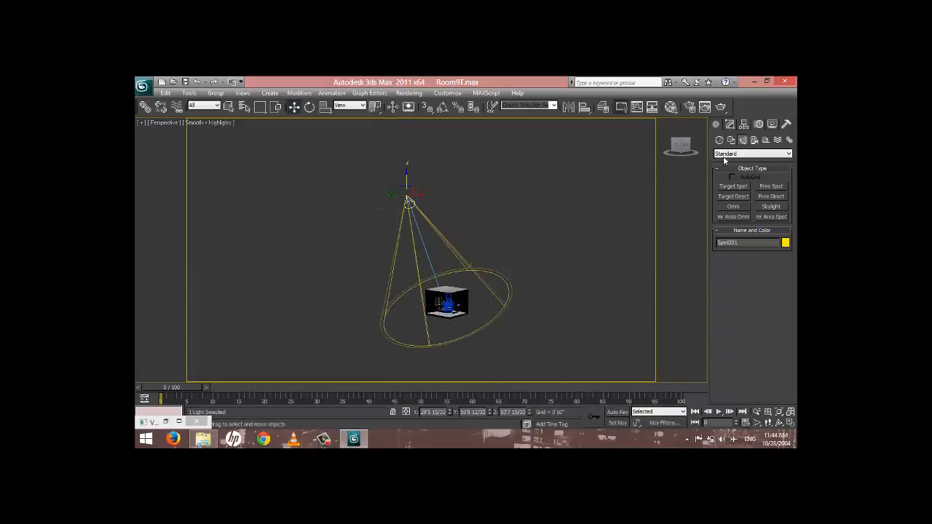
left_click(730, 124)
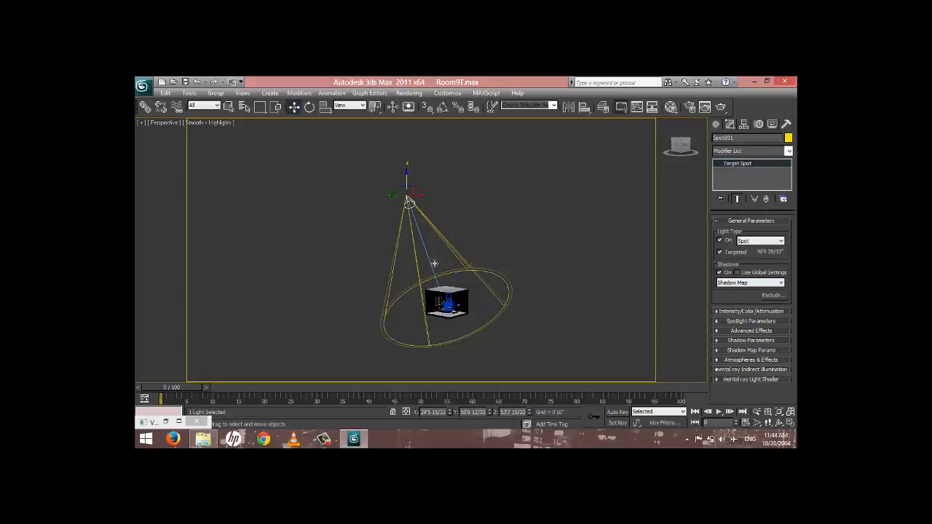
key("c")
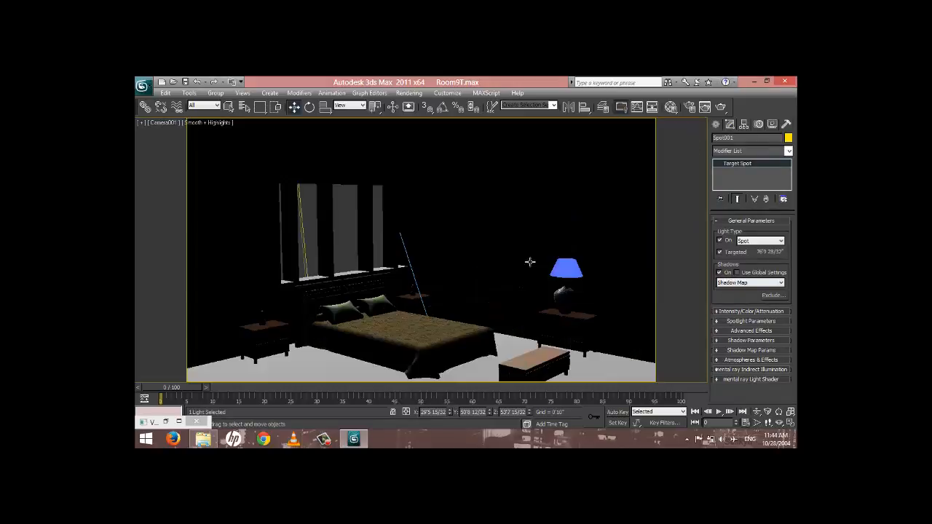
left_click(720, 108)
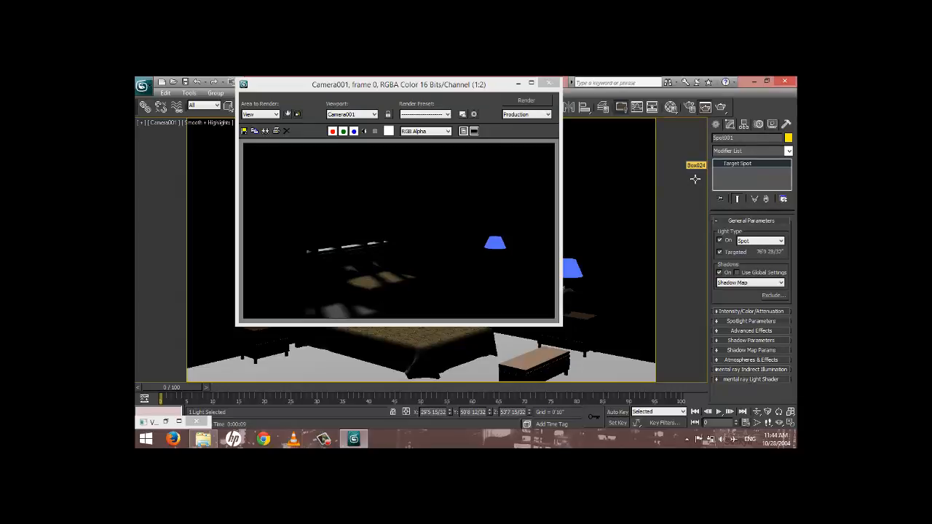
Set the spotlight's intensity multiplier to 5.0 and render the camera view again
left_click(748, 311)
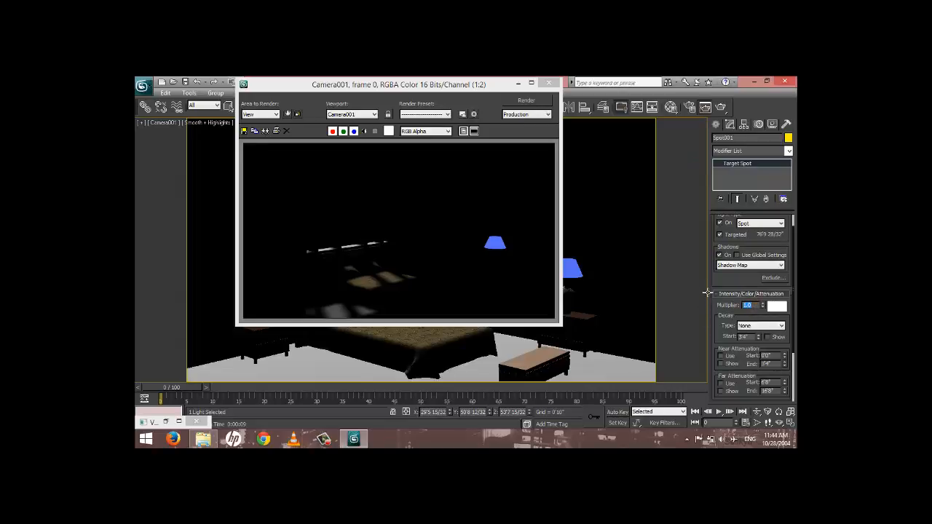
left_click(528, 101)
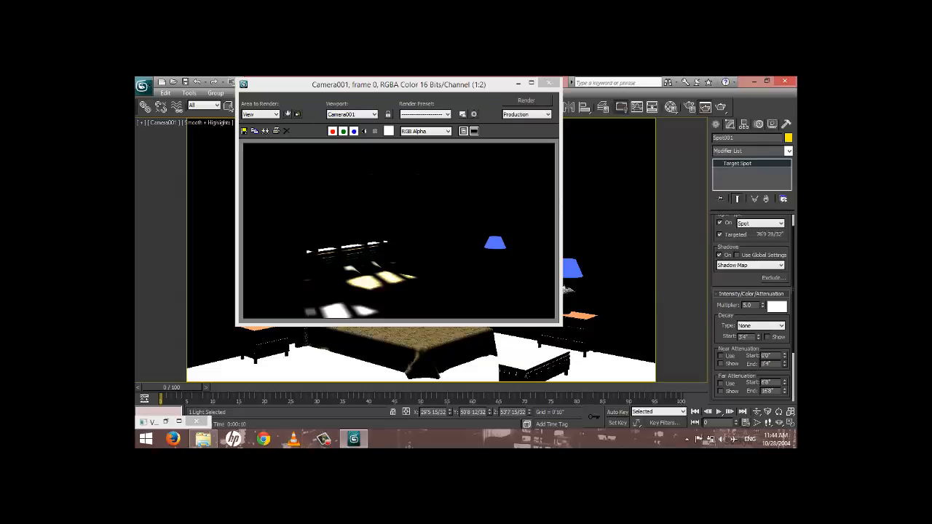
Change the spotlight's colour to a light pink and render the camera view to check the tint
left_click(777, 307)
left_click_drag(474, 178, 450, 182)
left_click(490, 219)
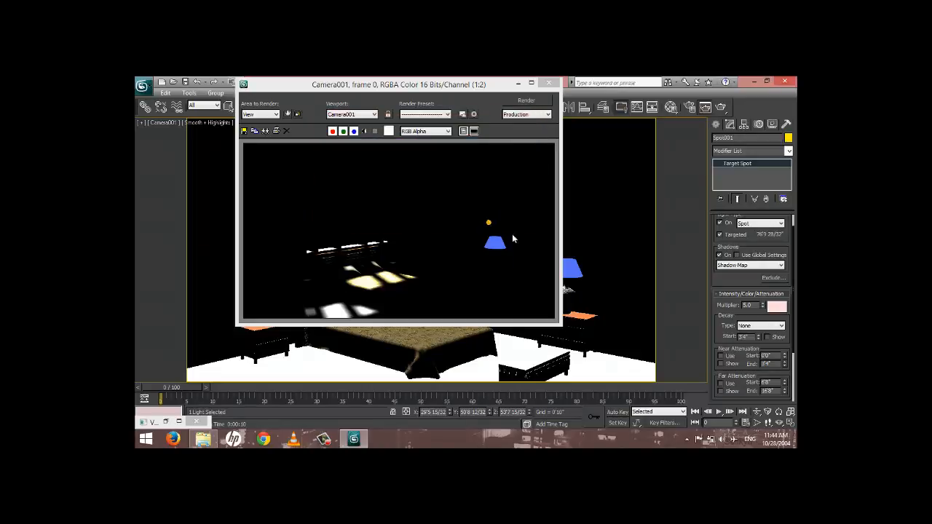
left_click(521, 100)
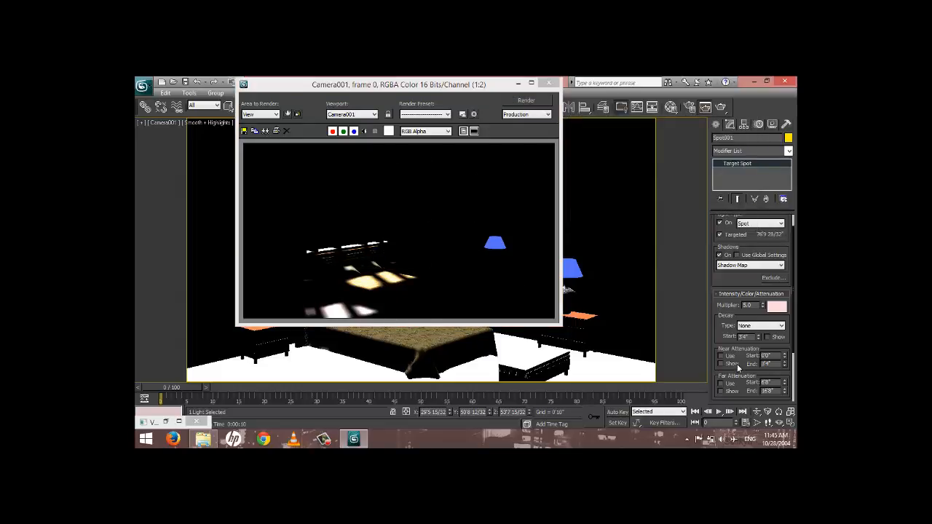
Set the spotlight's shadow map size to 2048 and render the camera view to examine the shadow edges up close
left_click_drag(750, 370, 756, 314)
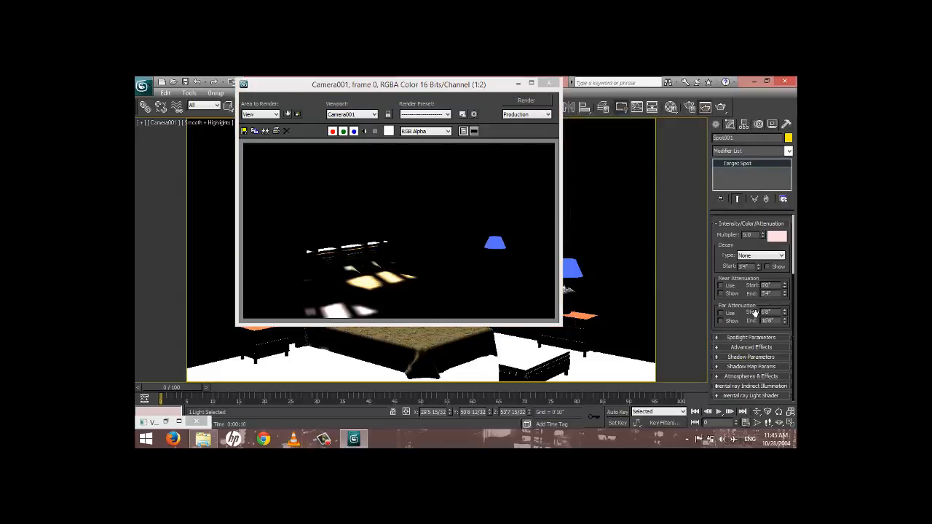
left_click(763, 357)
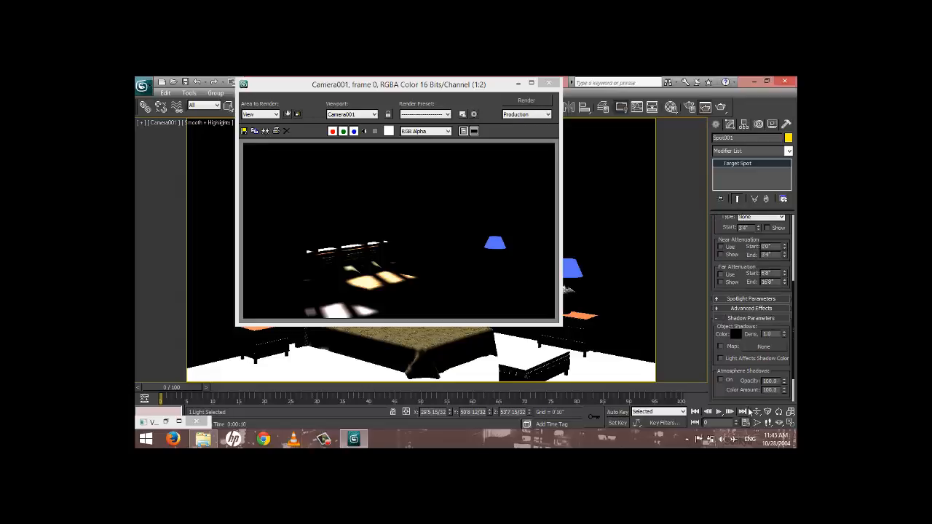
scroll(746, 352, "down", 3)
left_click(759, 367)
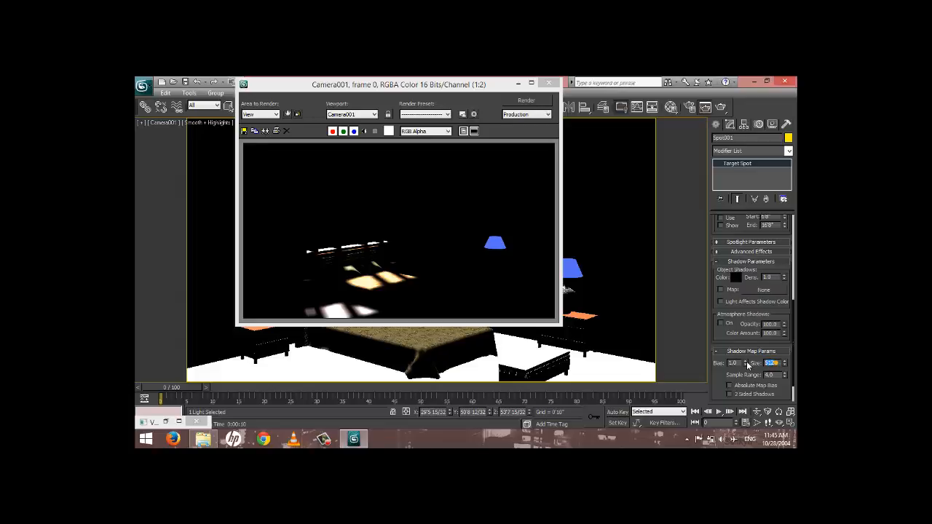
left_click(771, 363)
type("2048")
left_click(504, 294)
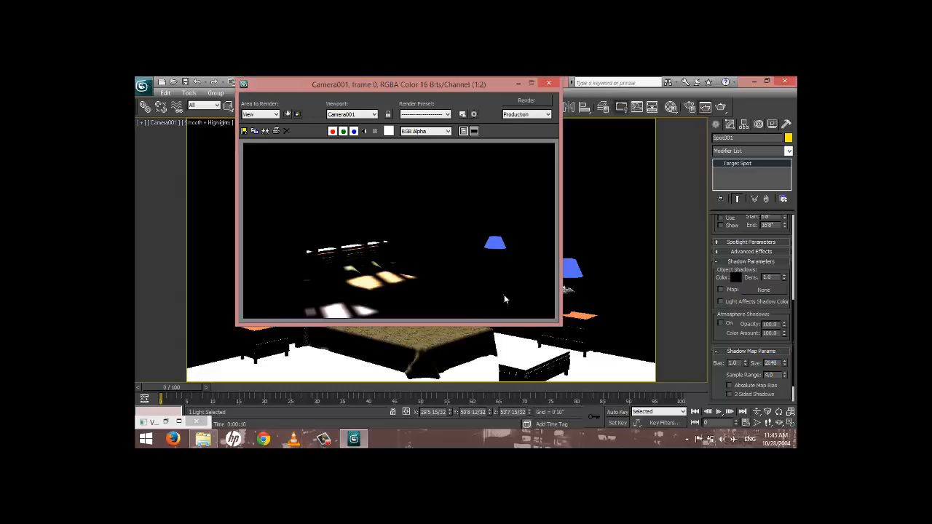
left_click(527, 100)
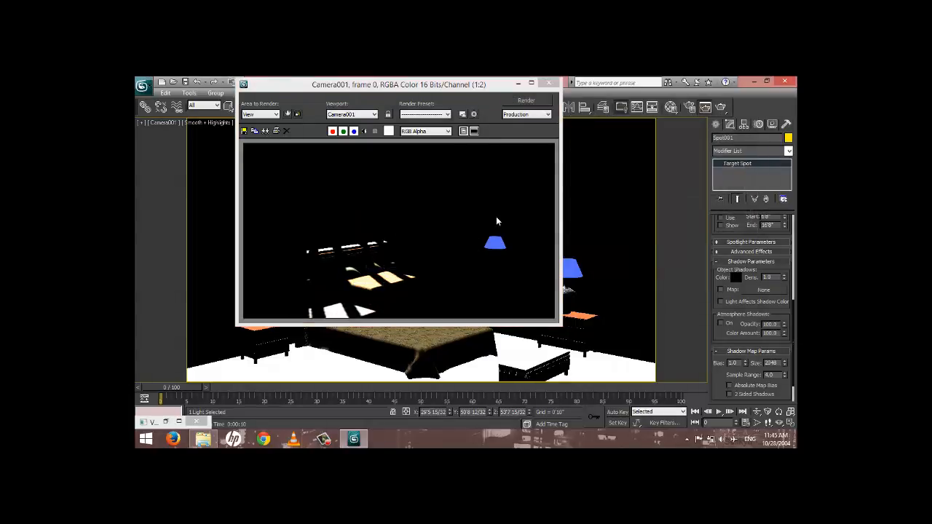
left_click(375, 243)
scroll(378, 256, "up", 2)
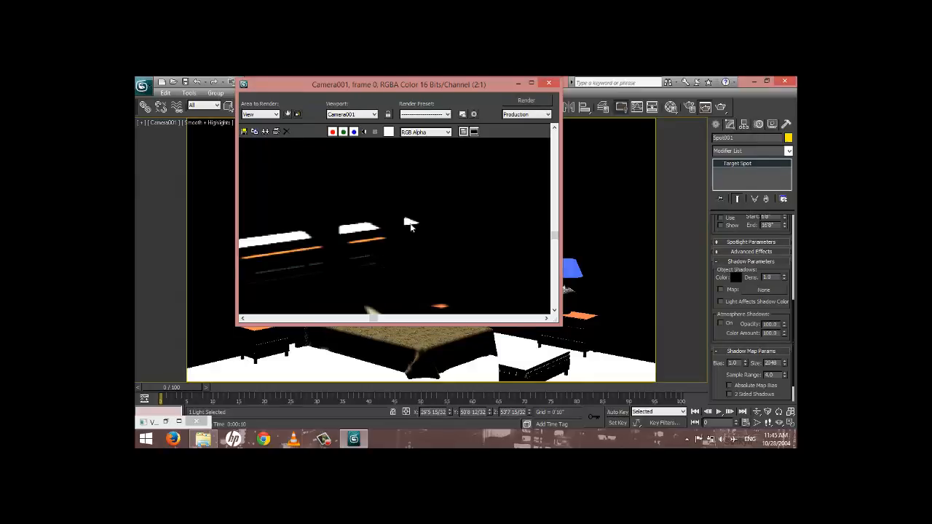
scroll(408, 277, "down", 2)
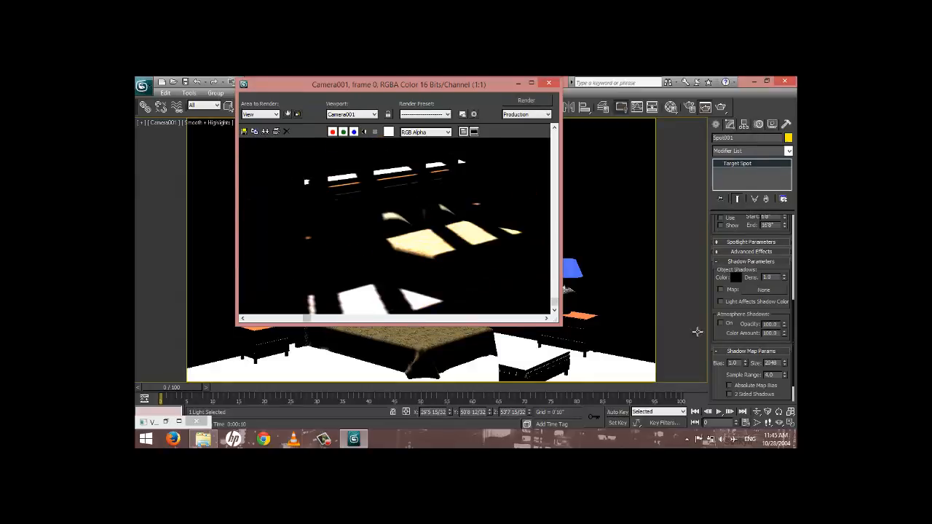
Set the spotlight's shadow map bias to 0.2 and sample range to 50, and render the camera view
double_click(742, 364)
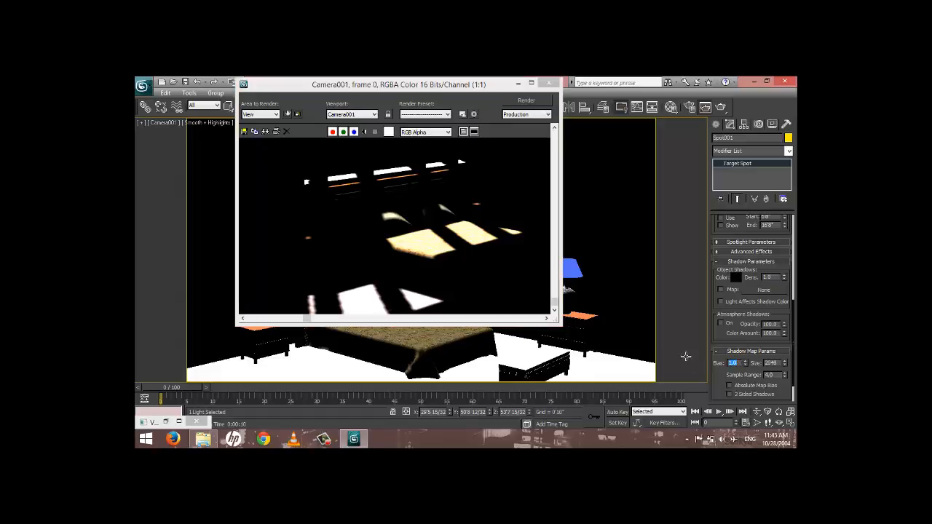
left_click(527, 100)
type("50")
left_click(526, 101)
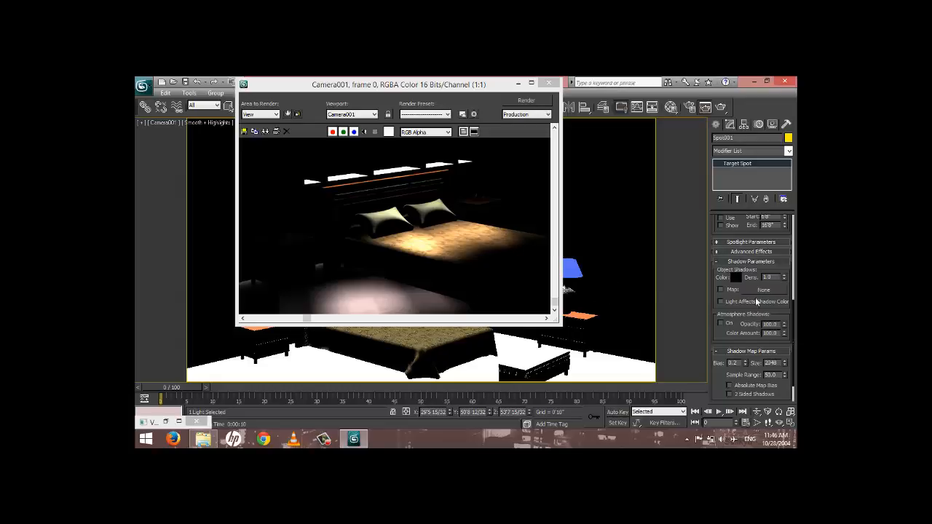
Render the camera view with the shadow sample range set to 1 and again with it set to 10, and close the frame
left_click_drag(779, 376, 709, 384)
type("1")
key("Return")
left_click(528, 101)
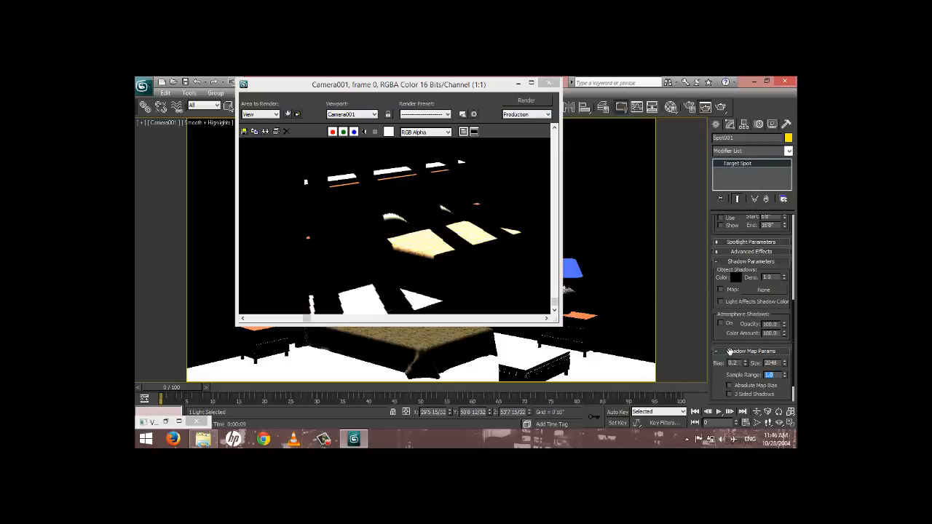
left_click(527, 105)
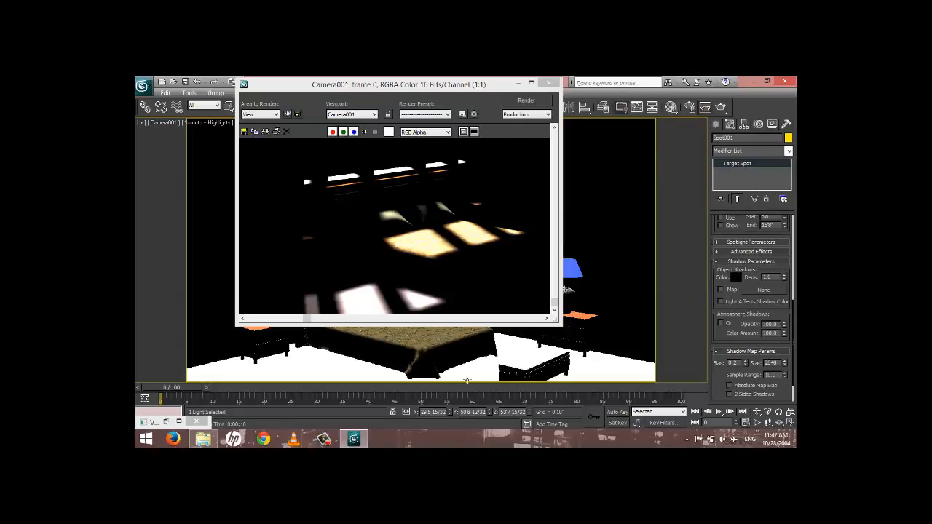
left_click(549, 83)
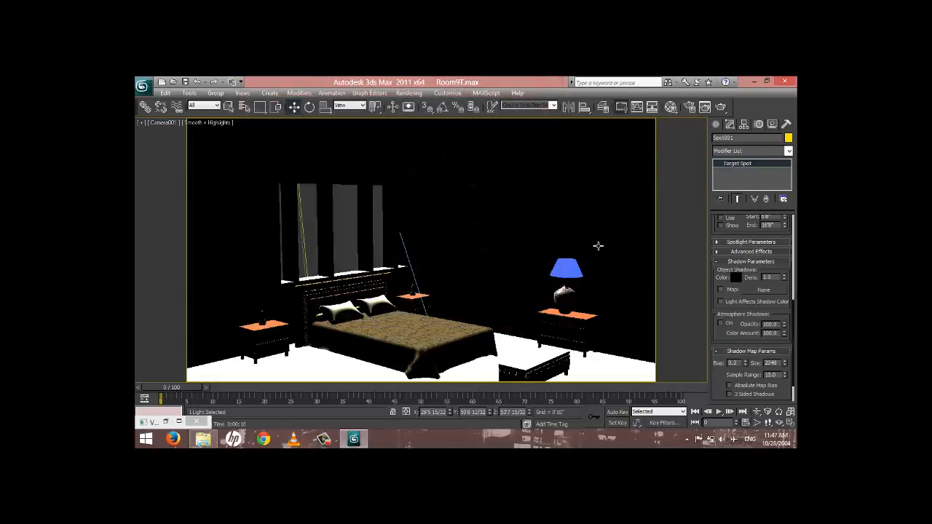
Try the scene without the spotlight by deleting it in the perspective view, and undo the deletion
key("p")
scroll(520, 246, "down", 10)
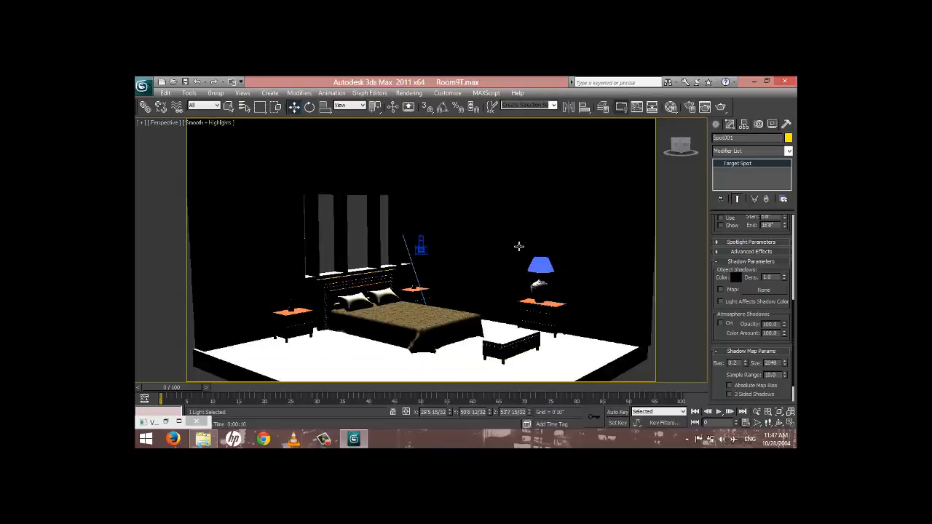
scroll(509, 267, "down", 5)
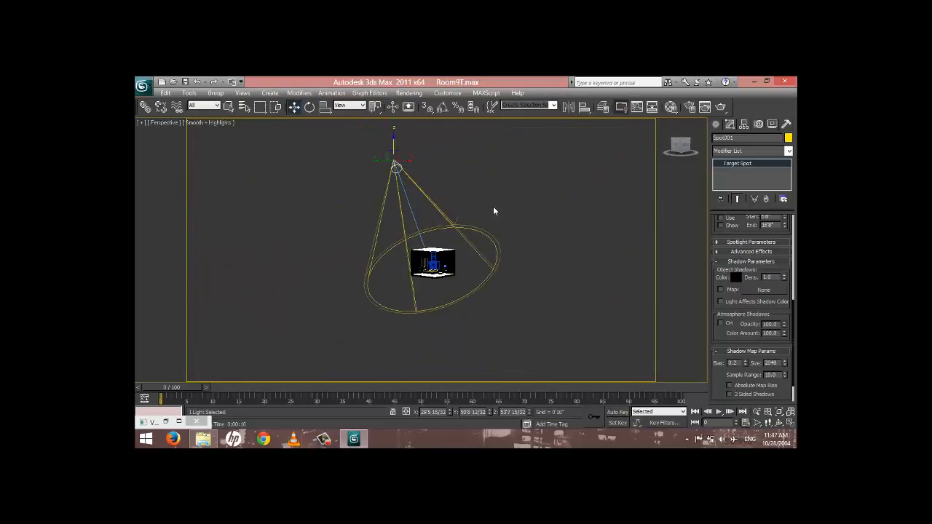
middle_click_drag(458, 192, 461, 245)
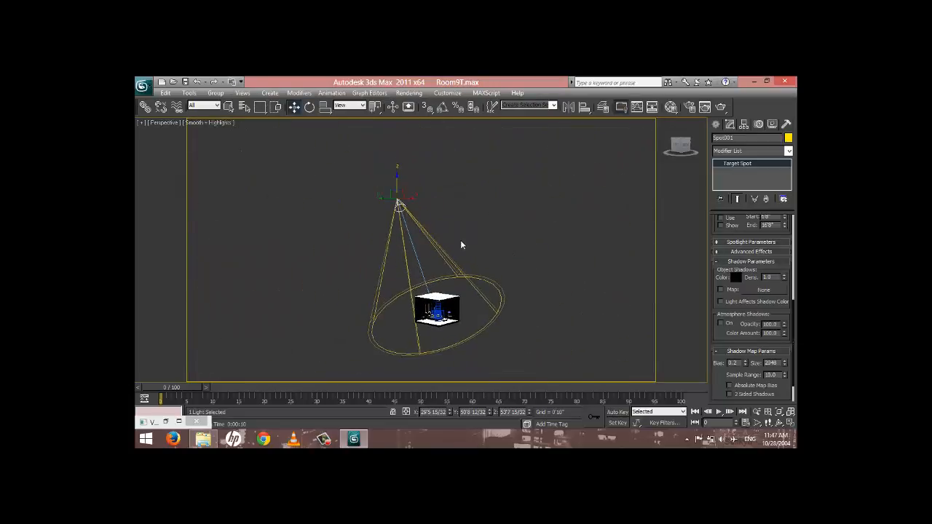
key("Delete")
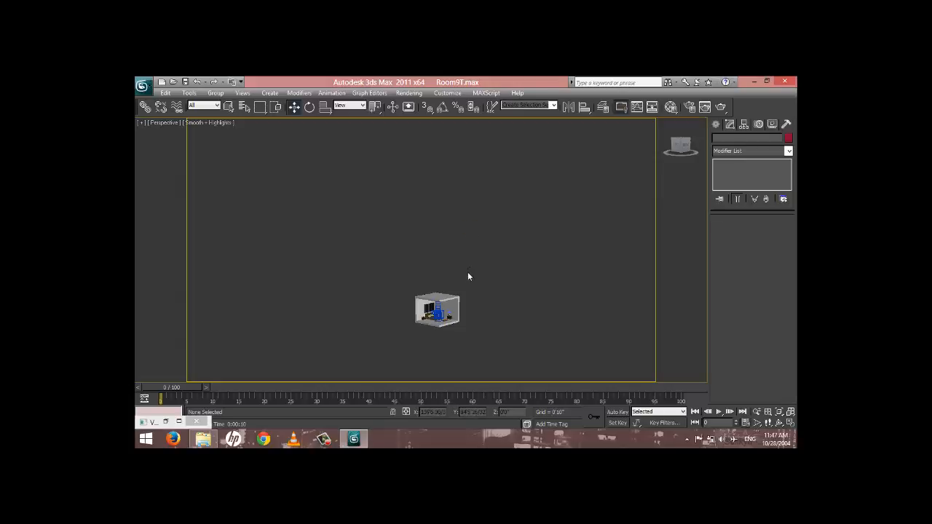
middle_click_drag(377, 265, 507, 270, "alt")
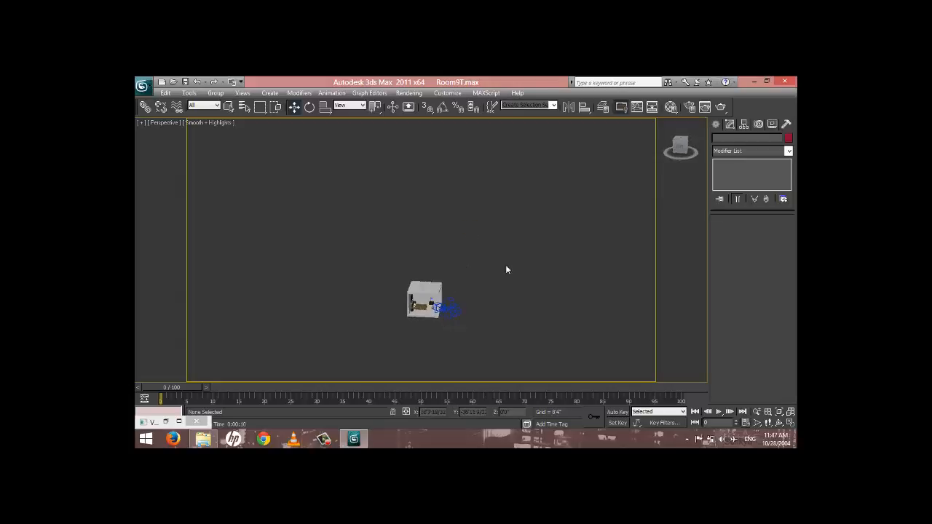
scroll(448, 310, "up", 3)
middle_click_drag(445, 304, 501, 244)
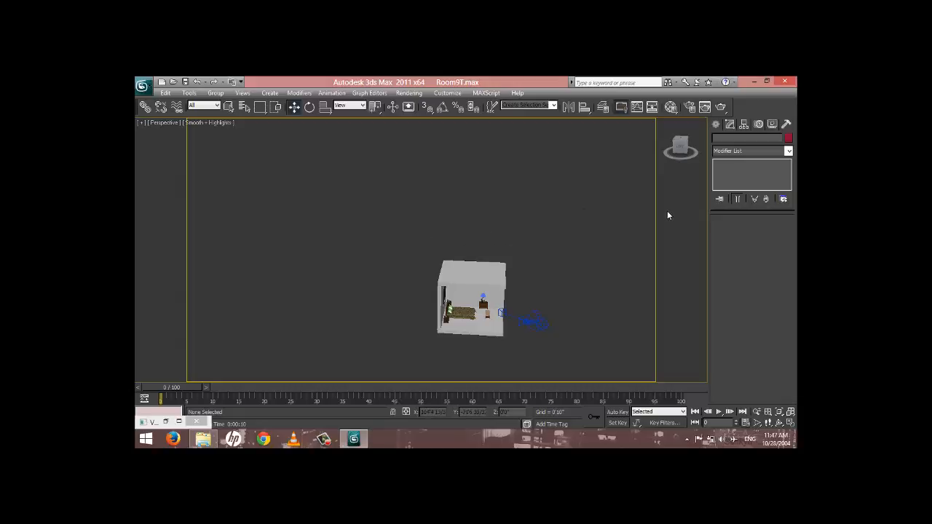
key("ctrl+z")
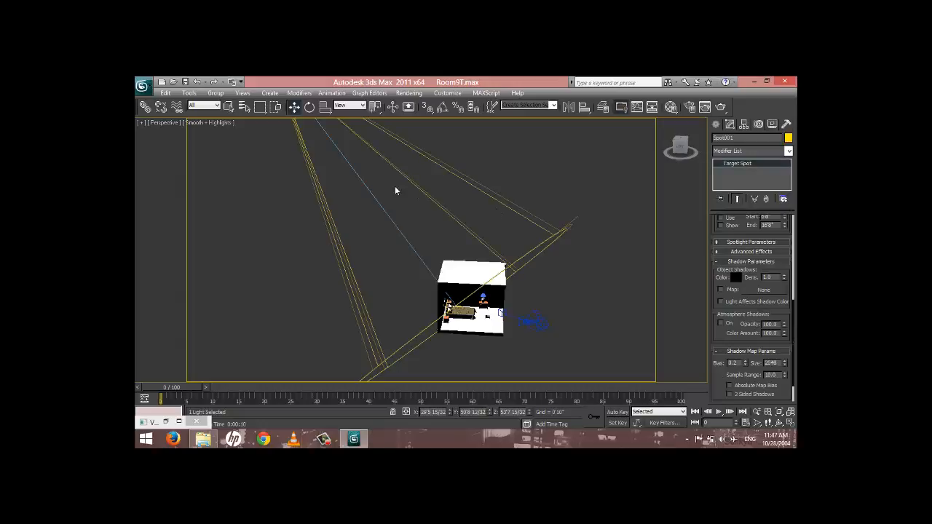
Set the spotlight's intensity multiplier to 0.5 and render the scene from the camera view
left_click_drag(753, 235, 720, 392)
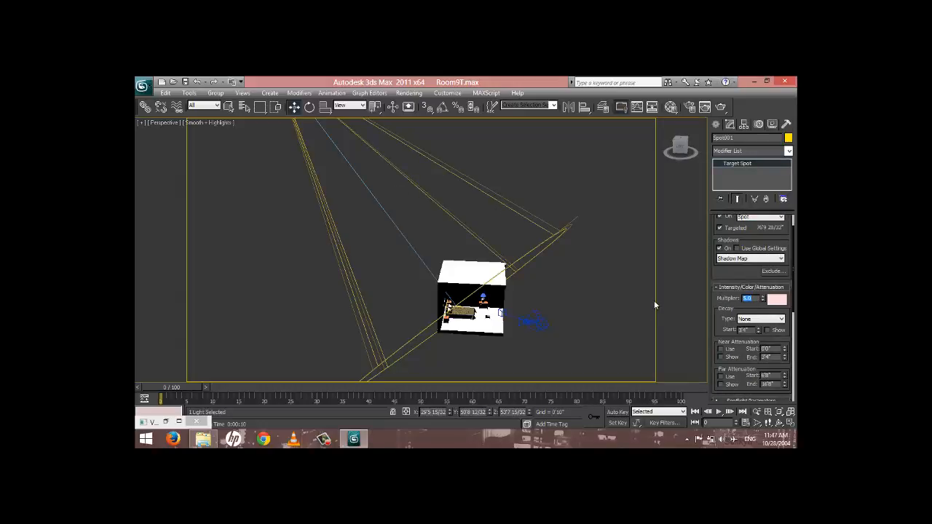
type("1.5")
key("Return")
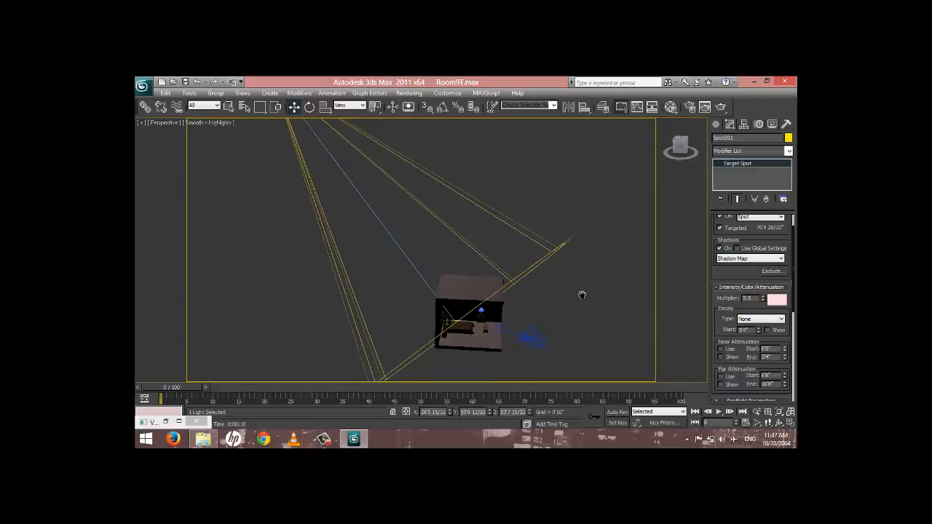
key("c")
left_click(725, 108)
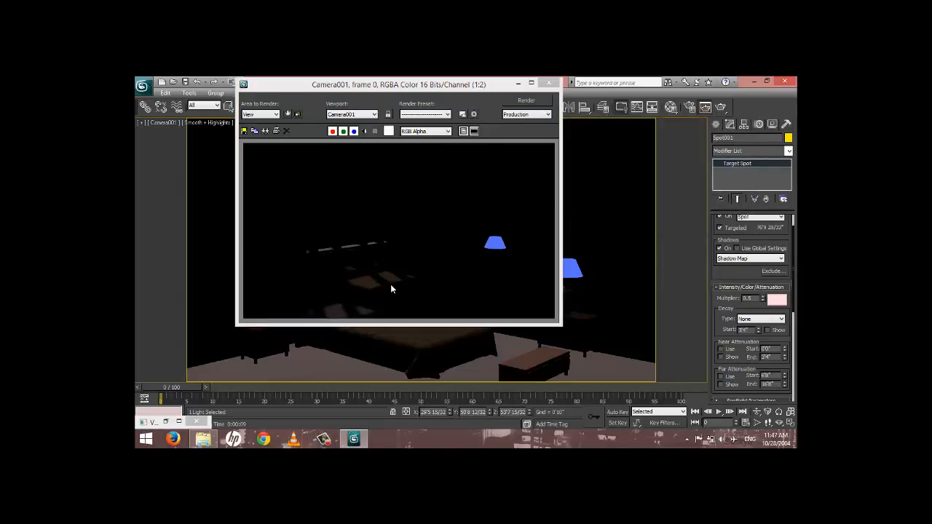
Change the spotlight's colour to a blue-violet, render the camera view to check the night mood, and close the frame
left_click(776, 299)
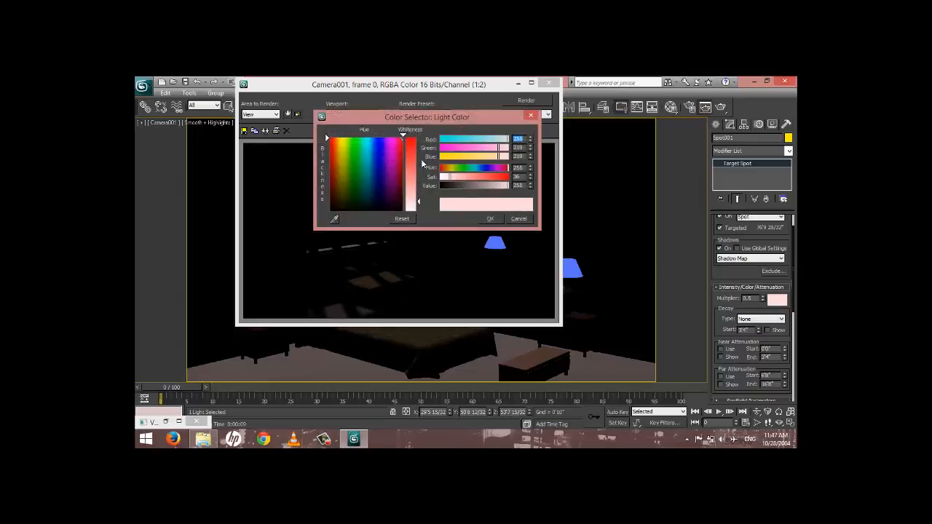
left_click(379, 166)
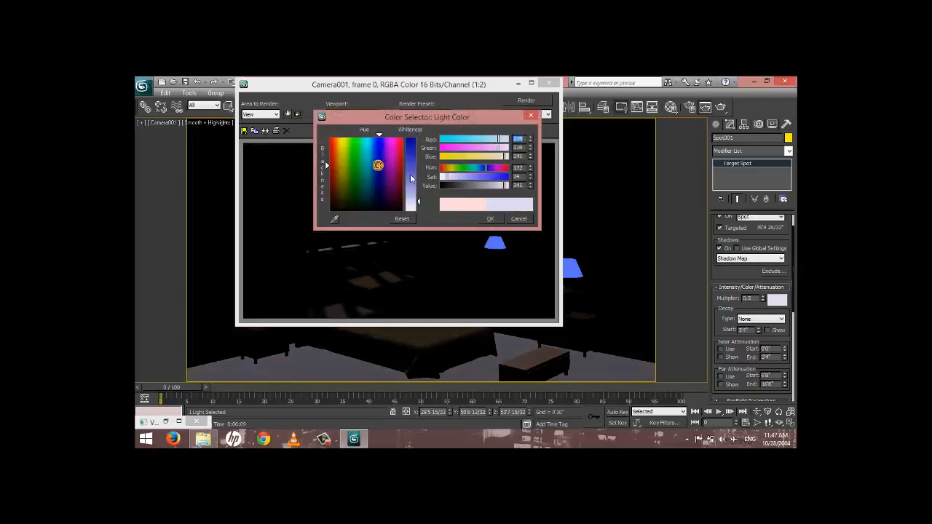
left_click(491, 218)
left_click(541, 106)
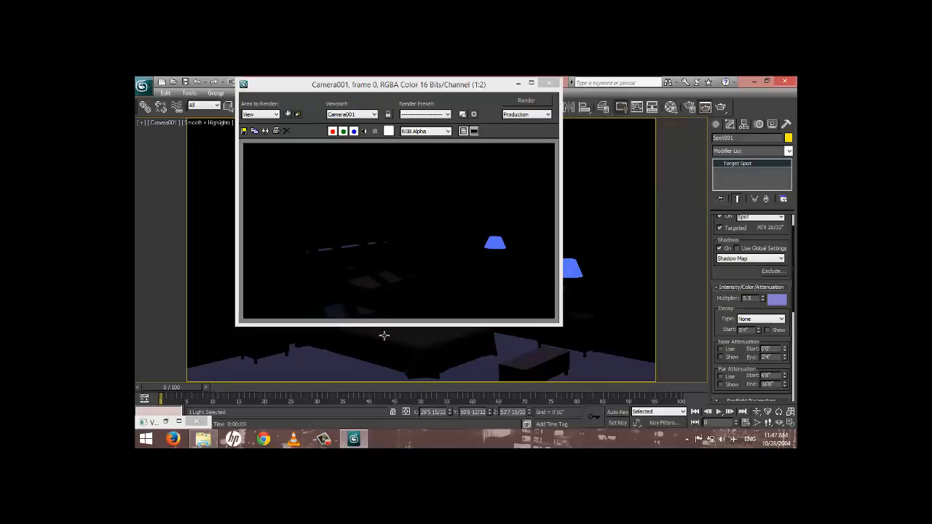
left_click(549, 83)
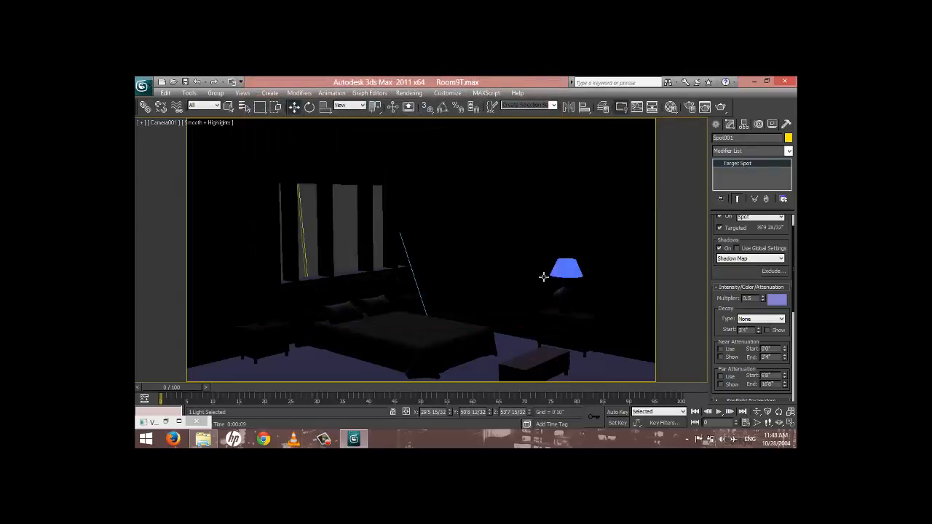
Select the lampshade, look at the Material Editor alongside the last camera render, and put both windows away
left_click(580, 269)
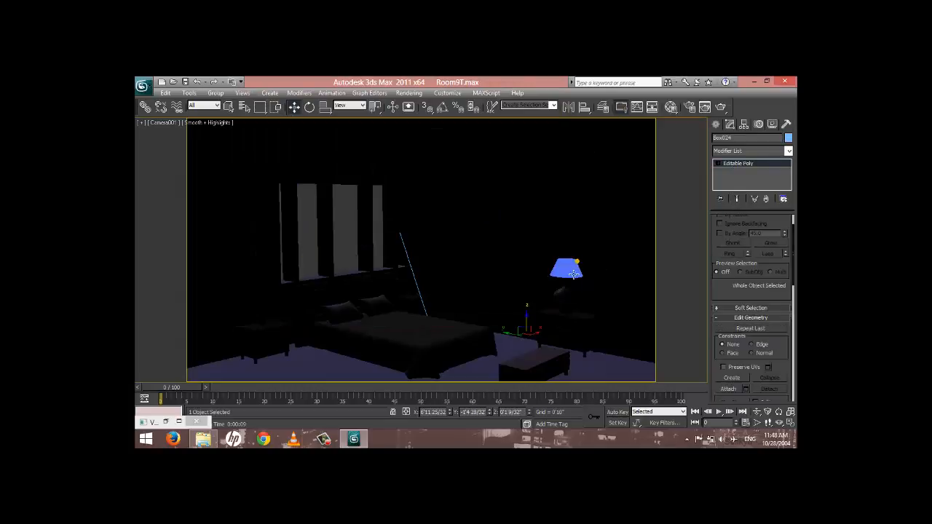
left_click(669, 107)
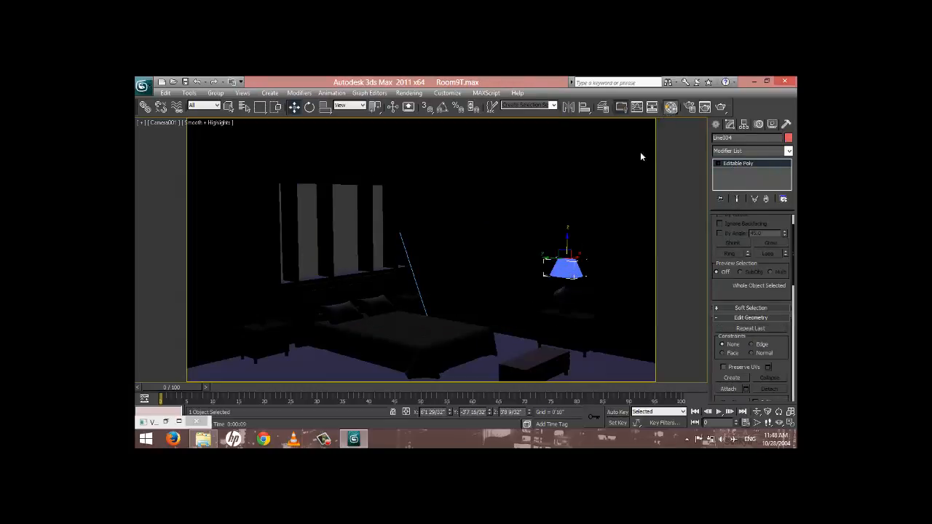
left_click(704, 107)
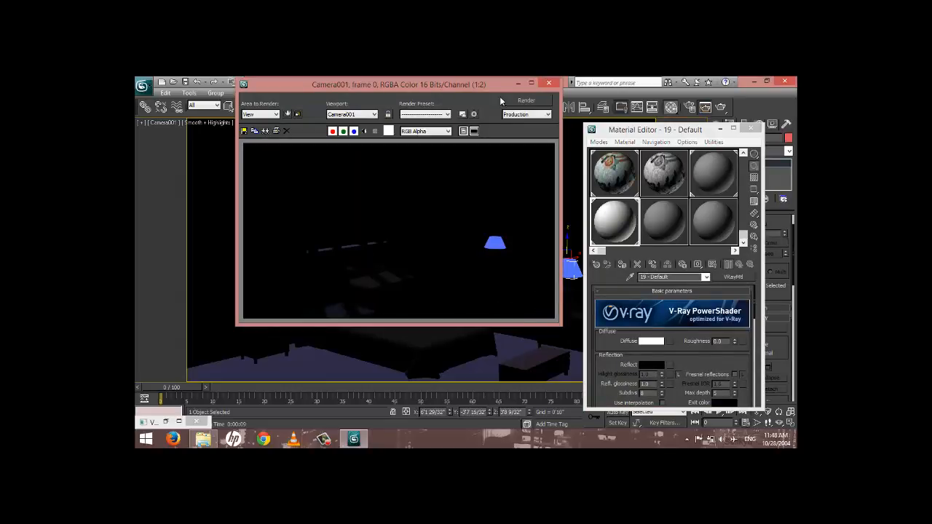
left_click_drag(500, 96, 408, 110)
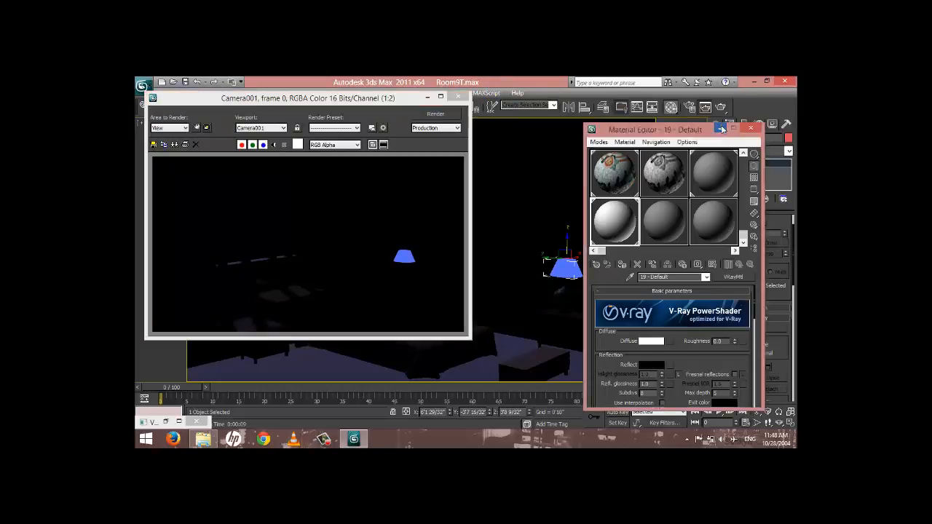
key("m")
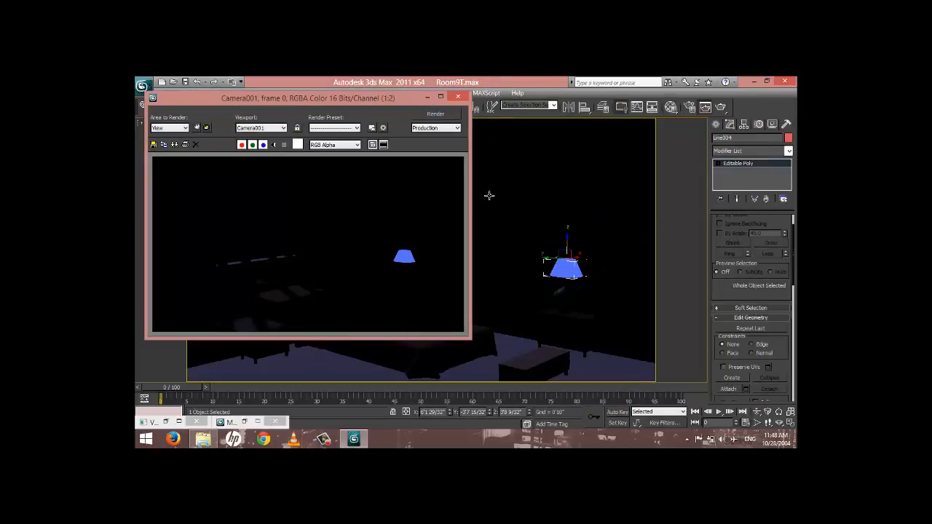
left_click(463, 101)
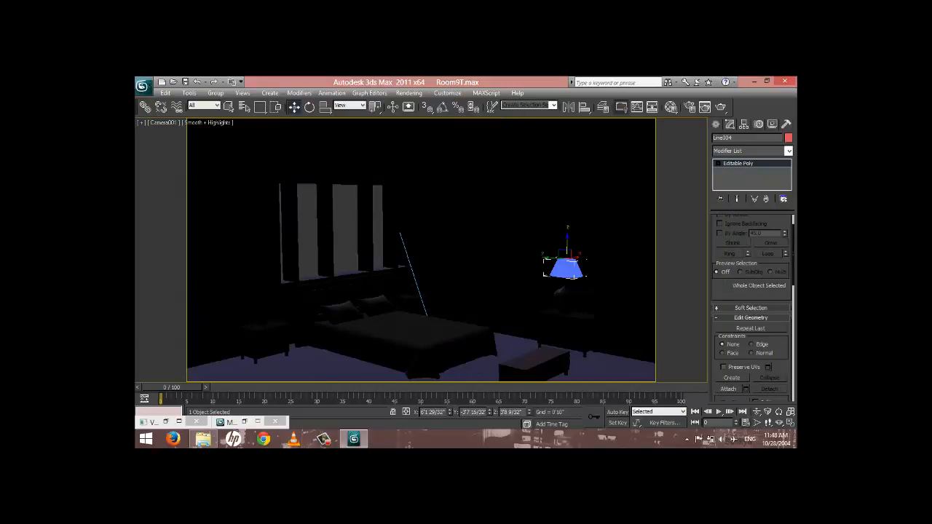
Start a V-Ray plane light, try to draw it at the lampshade in the camera view, and undo that placement
left_click(715, 125)
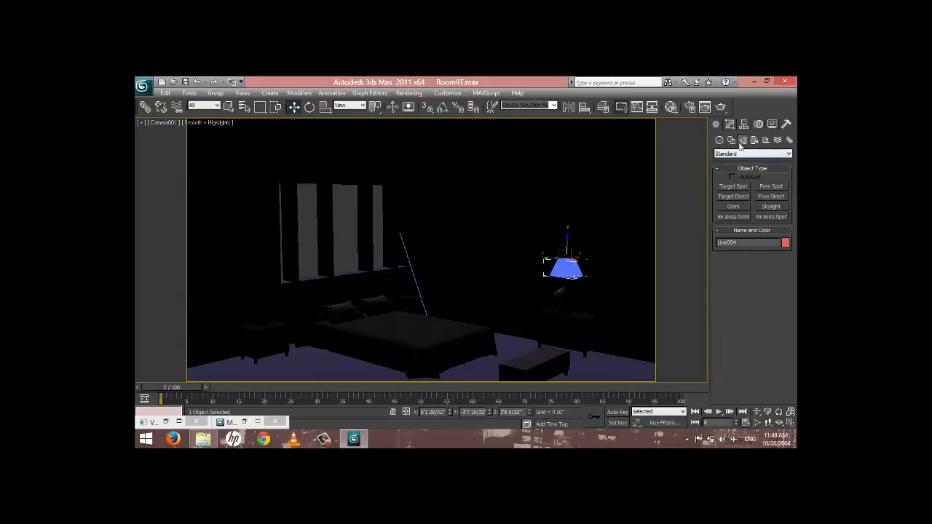
left_click(753, 153)
left_click(730, 176)
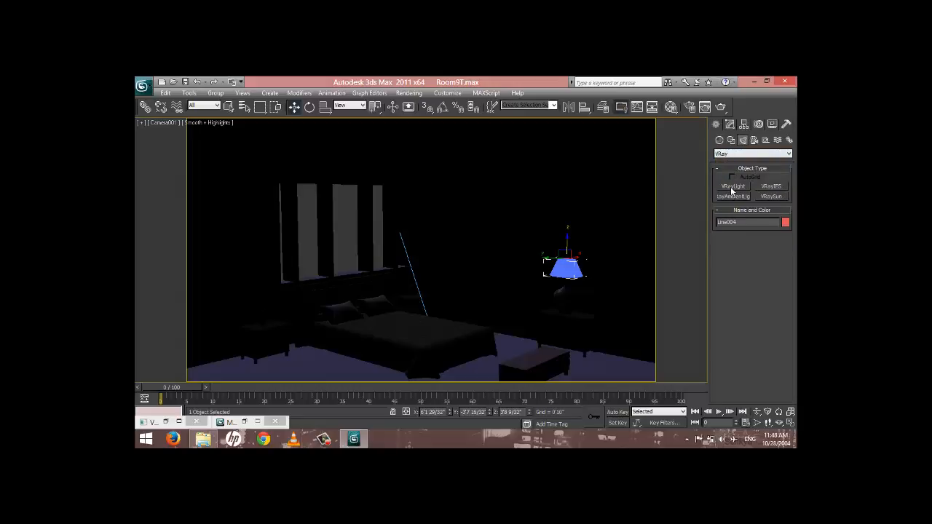
left_click(733, 187)
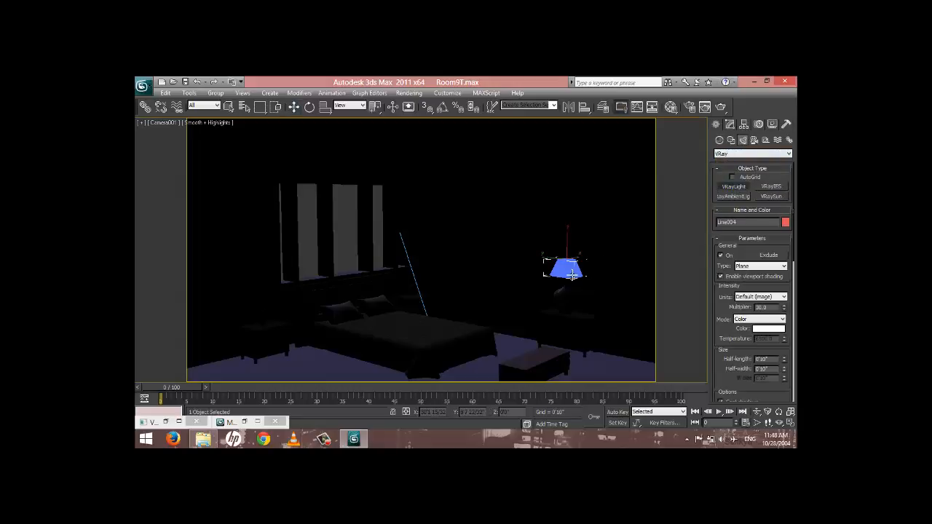
left_click(426, 108)
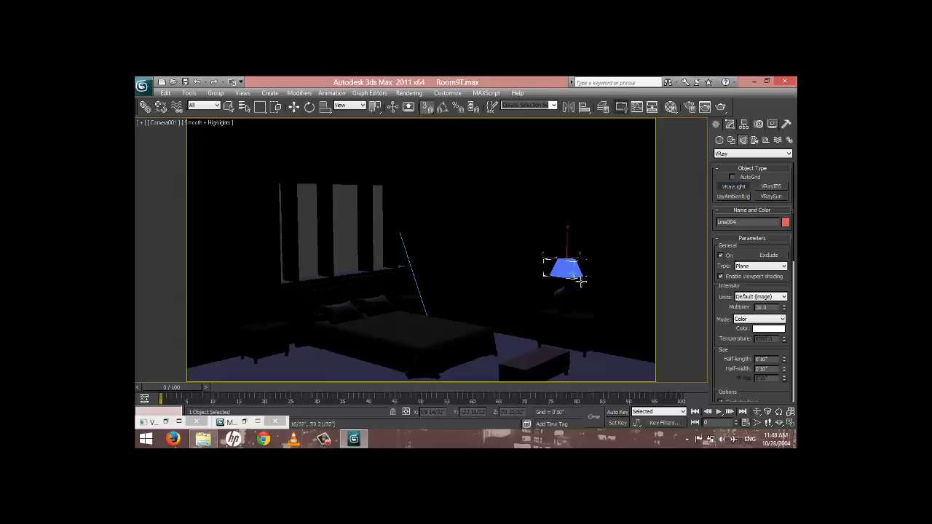
mouse_move(581, 277)
left_mouse_down()
mouse_move(635, 277)
mouse_move(591, 267)
mouse_move(571, 285)
left_mouse_up()
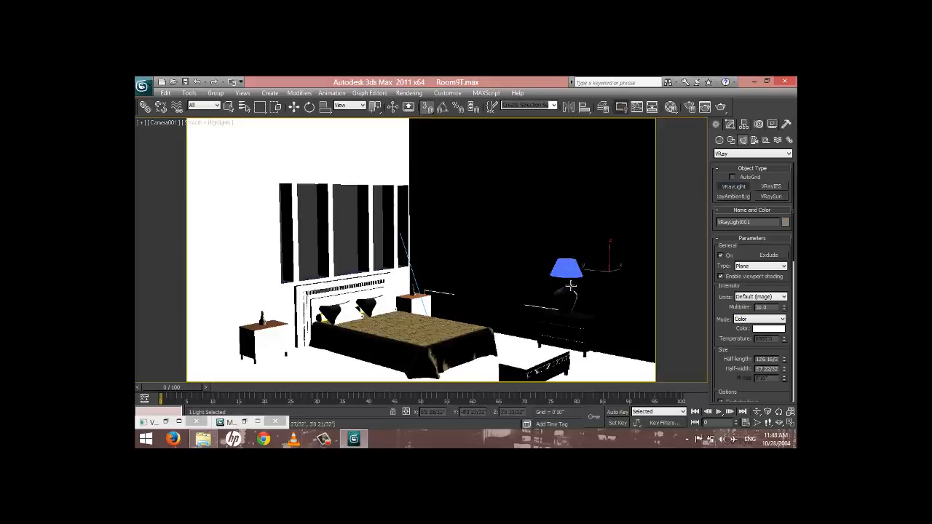
key("ctrl+z")
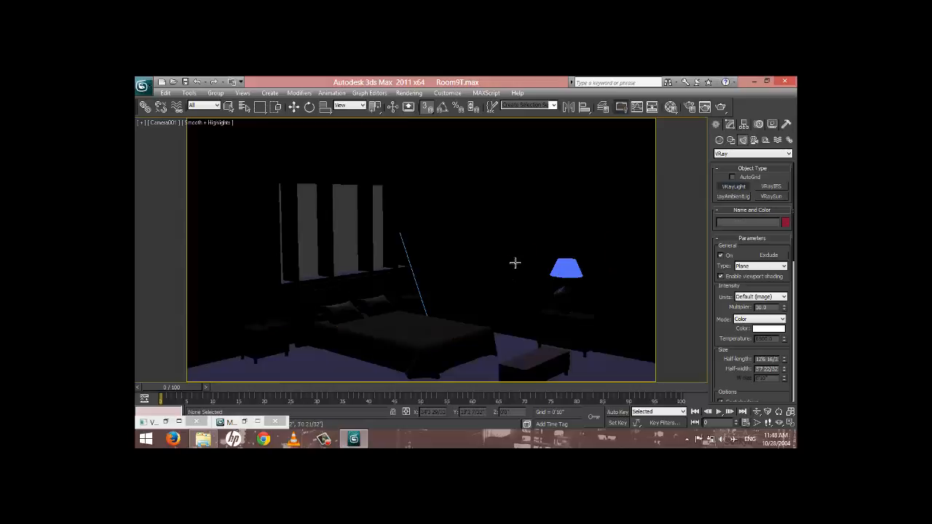
Draw a V-Ray plane light outside the room in the perspective view, about 9'3" half-length by 5'5" half-width
key("p")
scroll(510, 268, "down", 6)
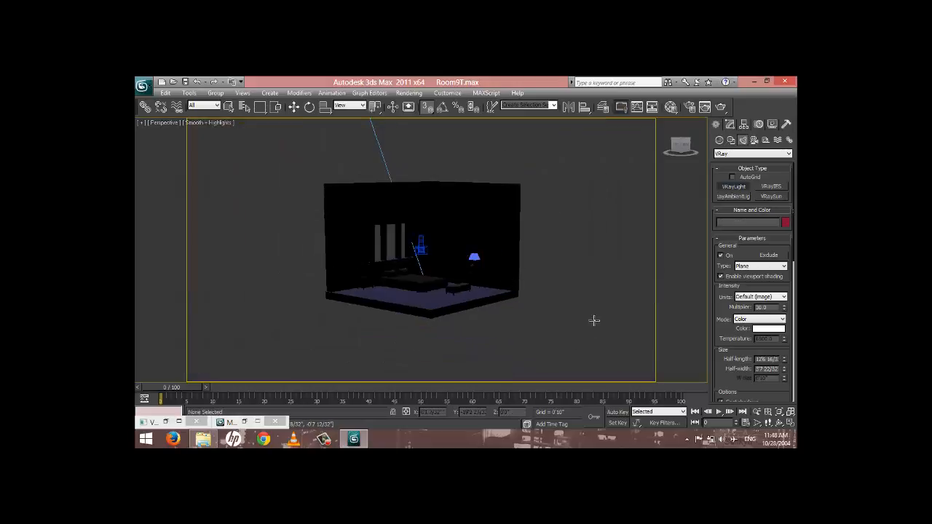
left_click_drag(594, 320, 603, 370)
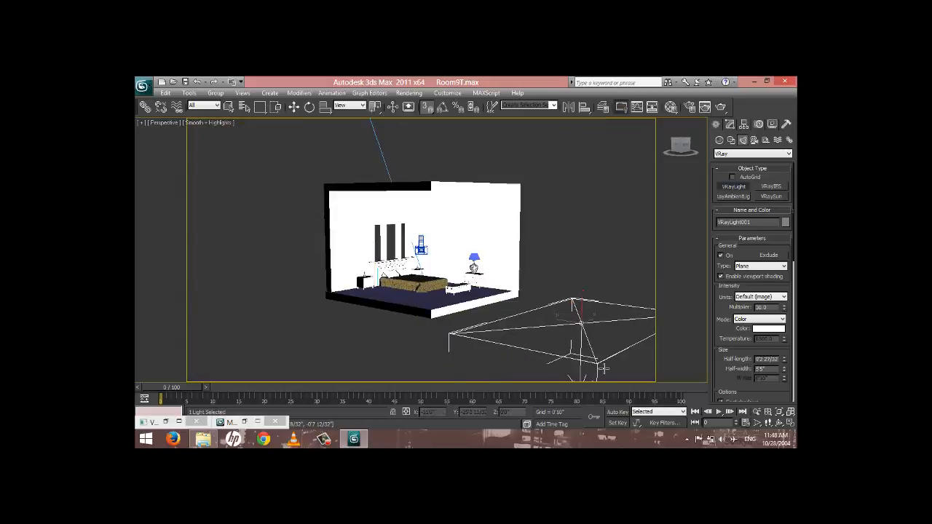
right_click(649, 320)
key("w")
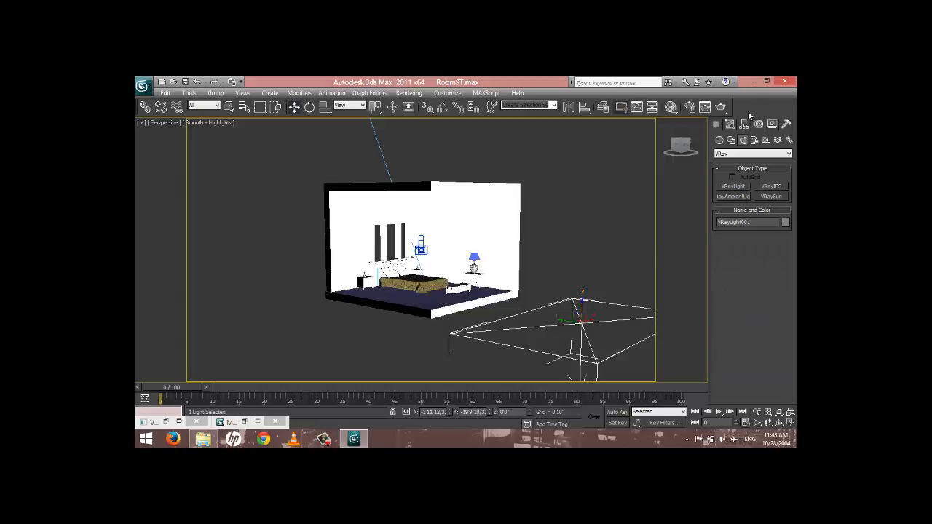
Set the V-Ray light's type to Sphere, trying the Dome and Mesh types along the way
left_click(731, 125)
left_click(758, 249)
left_click(758, 261)
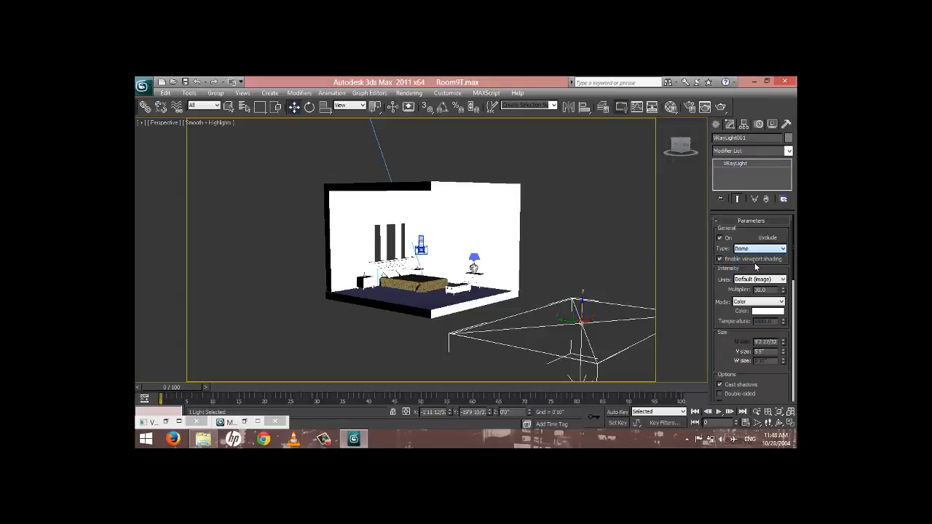
left_click(758, 250)
left_click(753, 269)
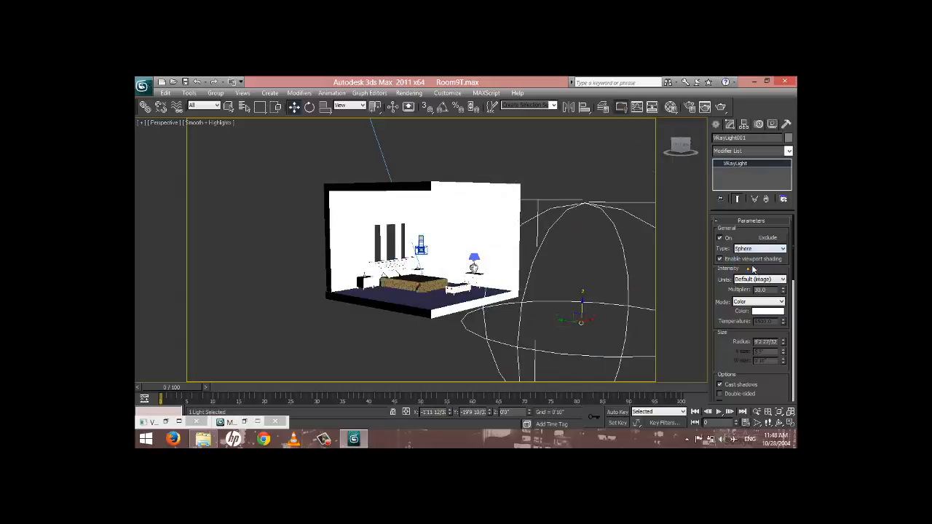
left_click(757, 251)
left_click(744, 277)
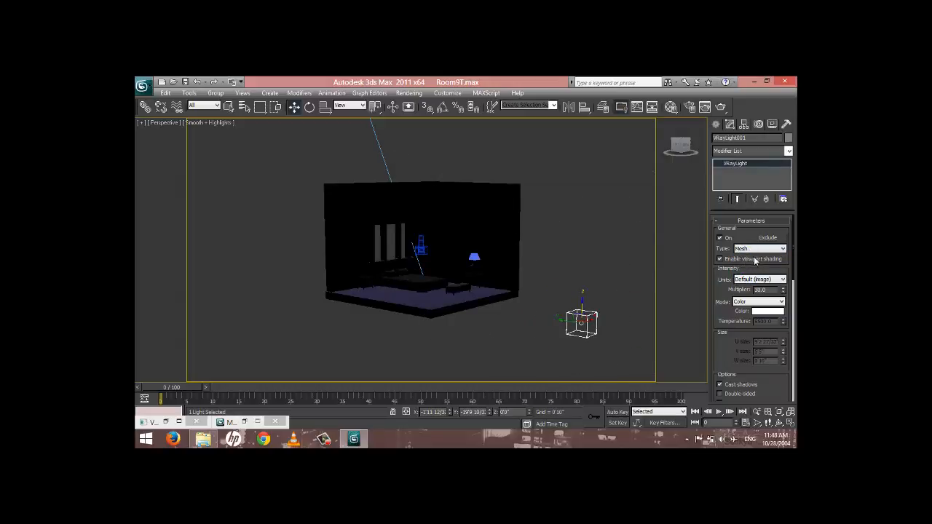
left_click(759, 250)
left_click(752, 269)
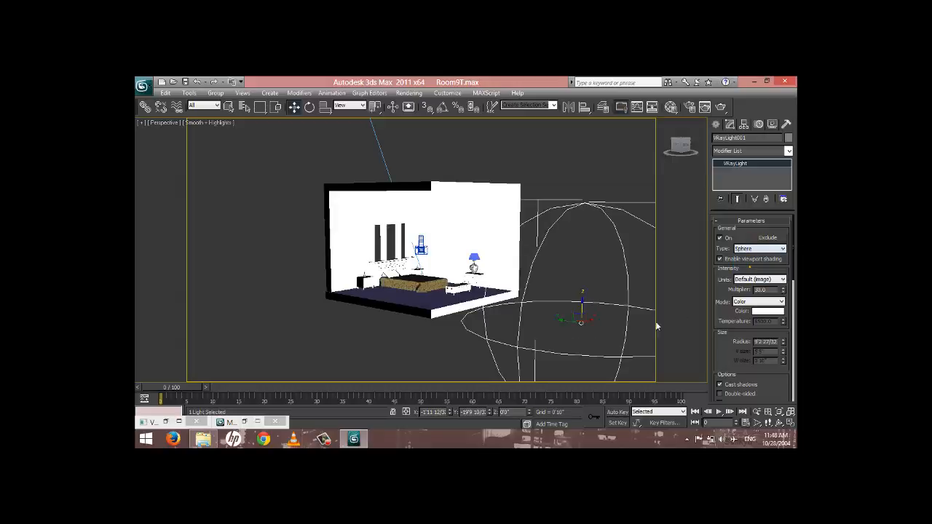
Try to resize the sphere light with the non-uniform scale modes, and undo each scaling
key("r")
left_click_drag(582, 324, 585, 357)
key("ctrl+z")
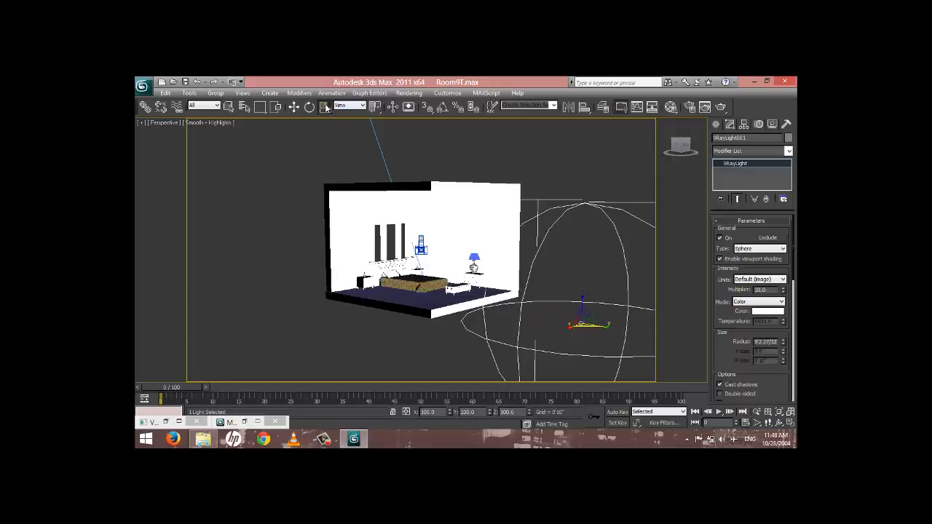
mouse_move(326, 107)
left_mouse_down()
mouse_move(327, 135)
mouse_move(326, 124)
left_mouse_up()
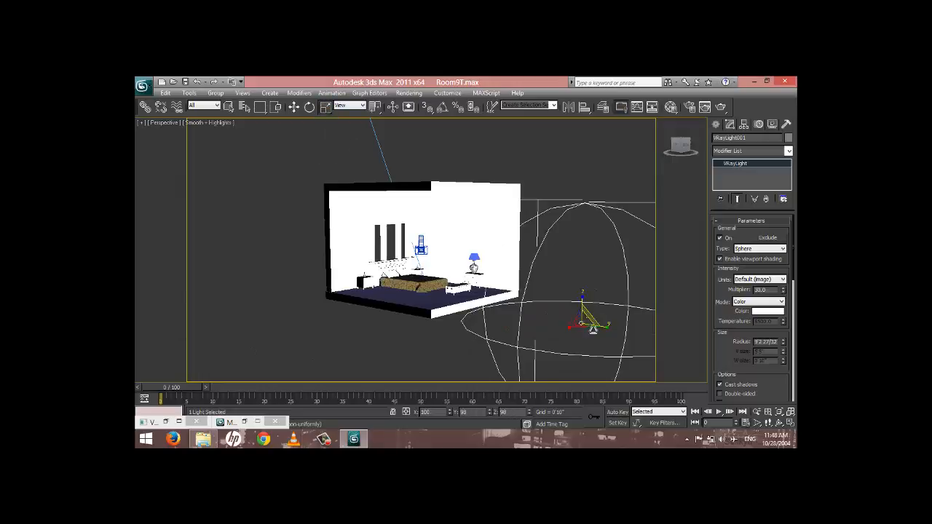
left_click_drag(594, 325, 555, 412)
key("ctrl+z")
Scale the sphere light uniformly down to about 20 percent
left_click_drag(323, 111, 324, 111)
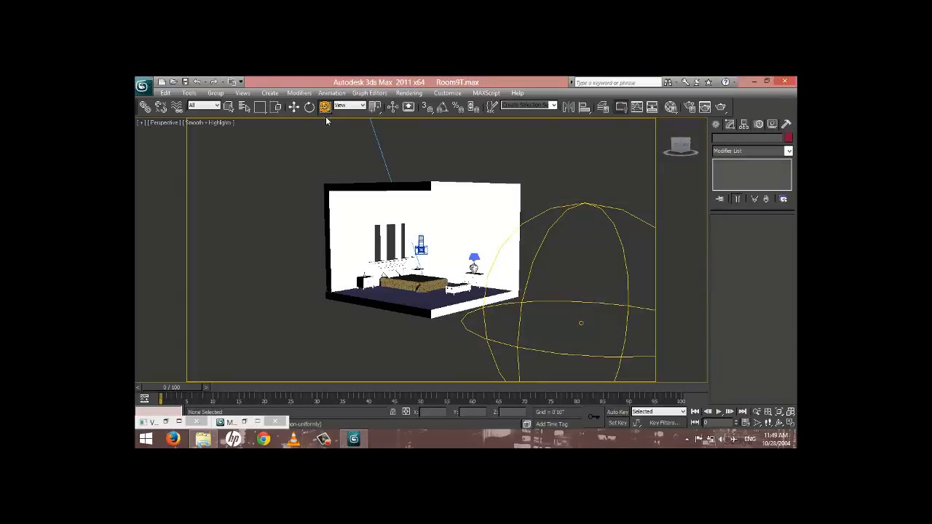
left_click(584, 320)
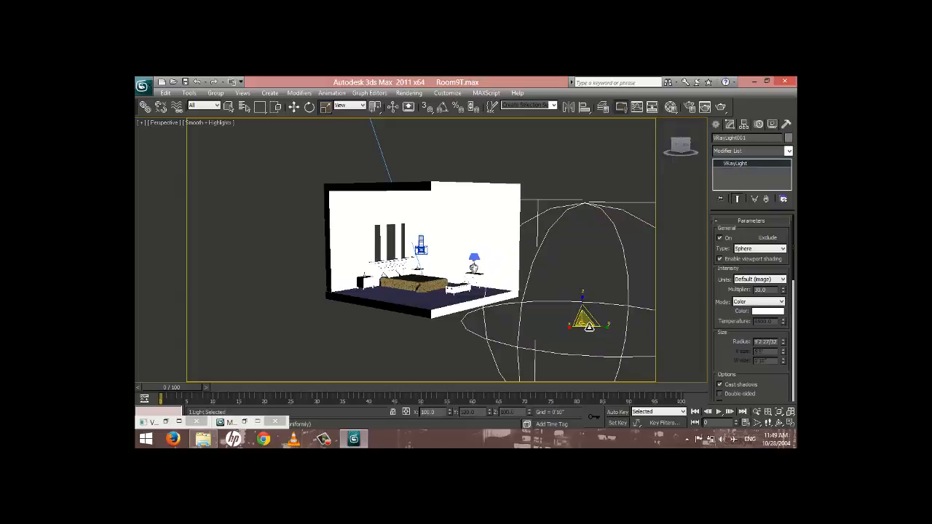
left_click_drag(584, 320, 521, 150)
Move the sphere light with snapping from outside the room onto the lampshade
key("s")
key("w")
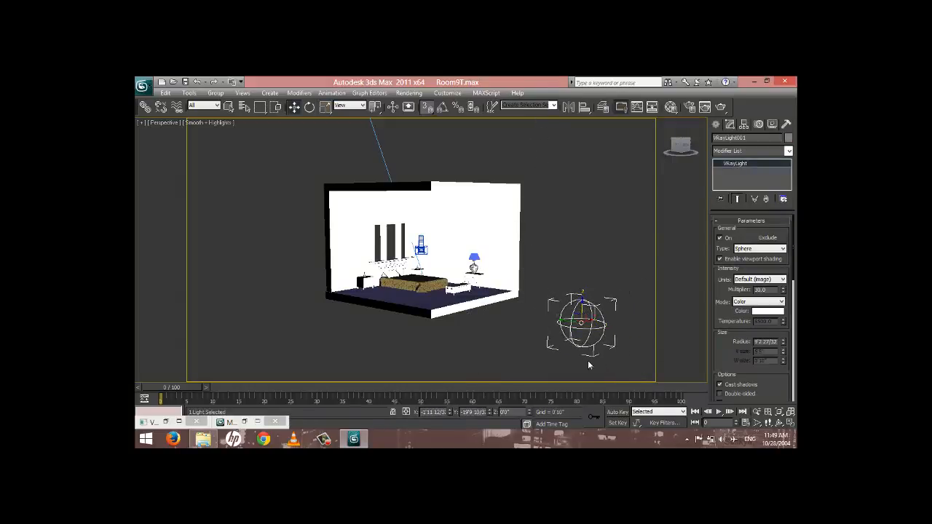
middle_click_drag(587, 362, 585, 349, "alt")
left_click_drag(580, 322, 456, 235)
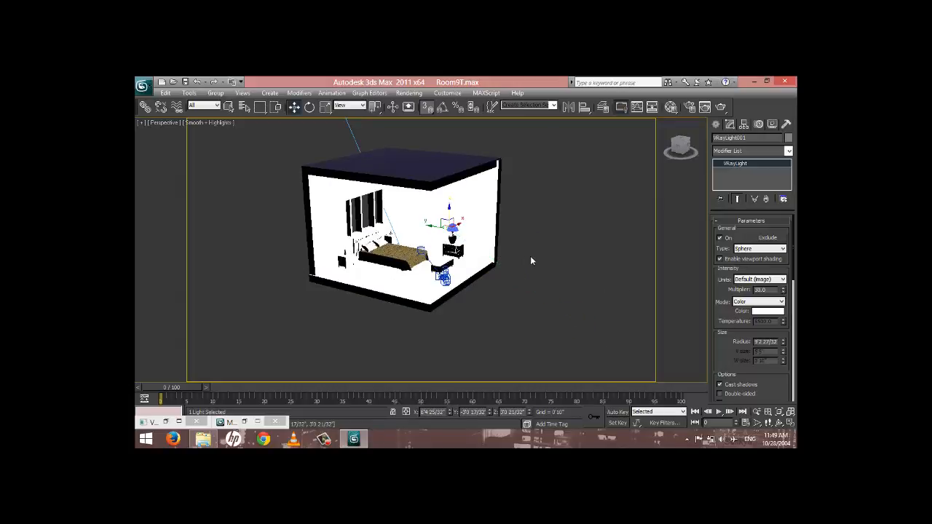
Frame the lamp in the perspective view and illuminate the viewport with default lights
key("z")
middle_click_drag(488, 256, 563, 243, "alt")
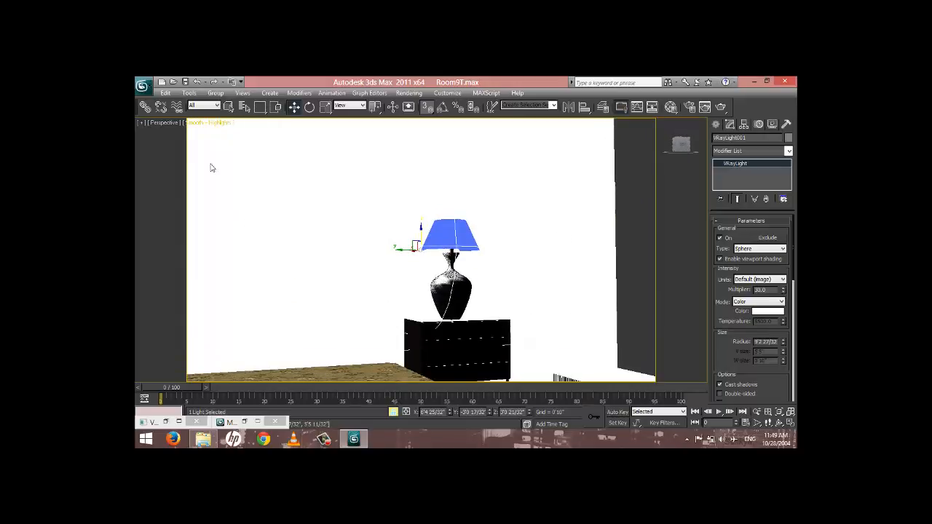
left_click(208, 124)
mouse_move(263, 191)
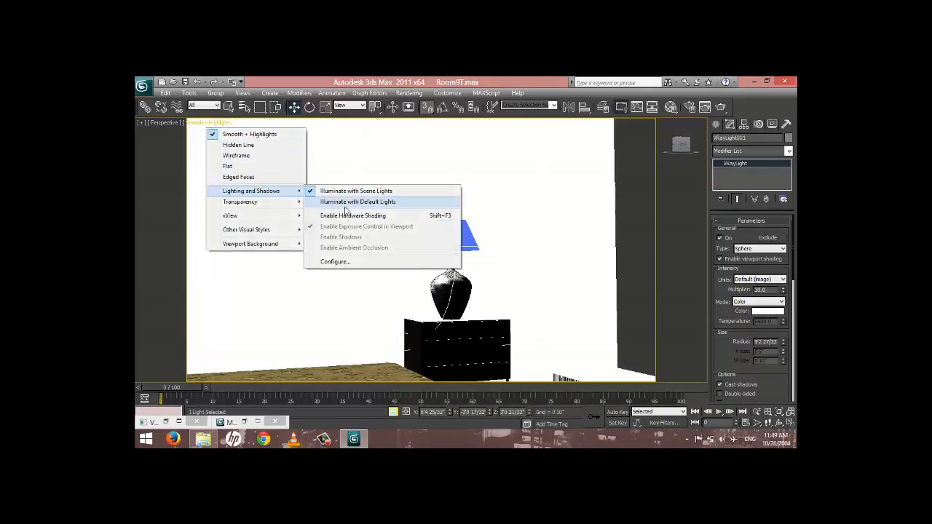
left_click(348, 205)
Shrink the sphere light uniformly to about 4.6 percent and shift it inside the lampshade
middle_click_drag(512, 209, 455, 256, "alt")
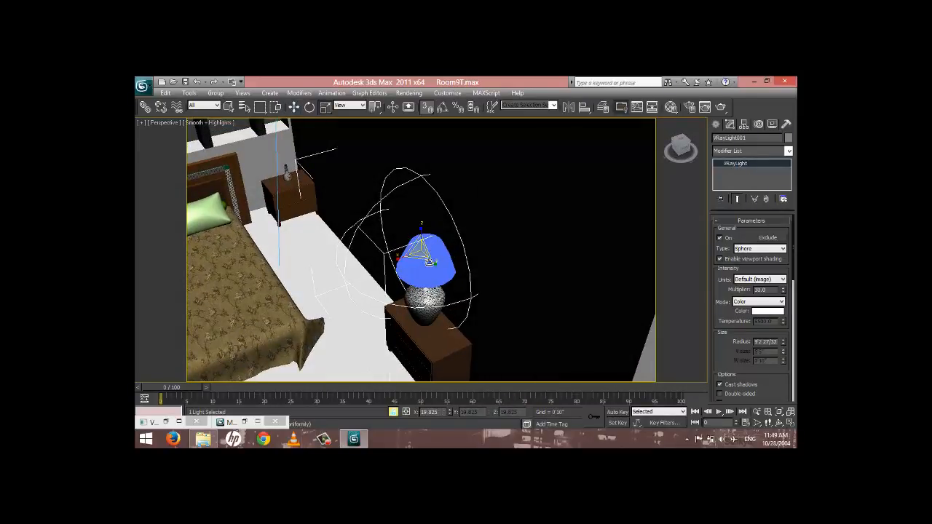
left_click_drag(430, 261, 349, 358)
middle_click_drag(429, 264, 455, 252, "alt")
key("w")
left_click_drag(409, 249, 425, 249)
middle_click_drag(426, 251, 479, 275, "alt")
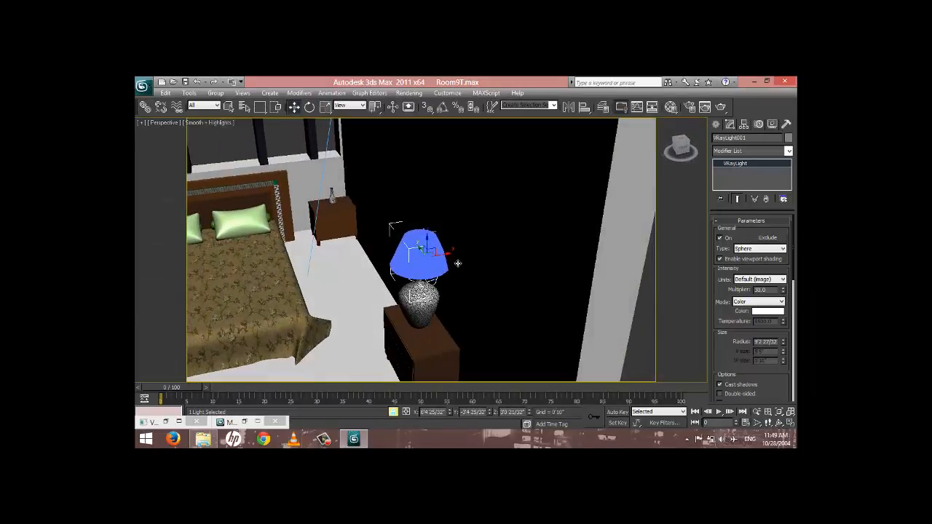
key("r")
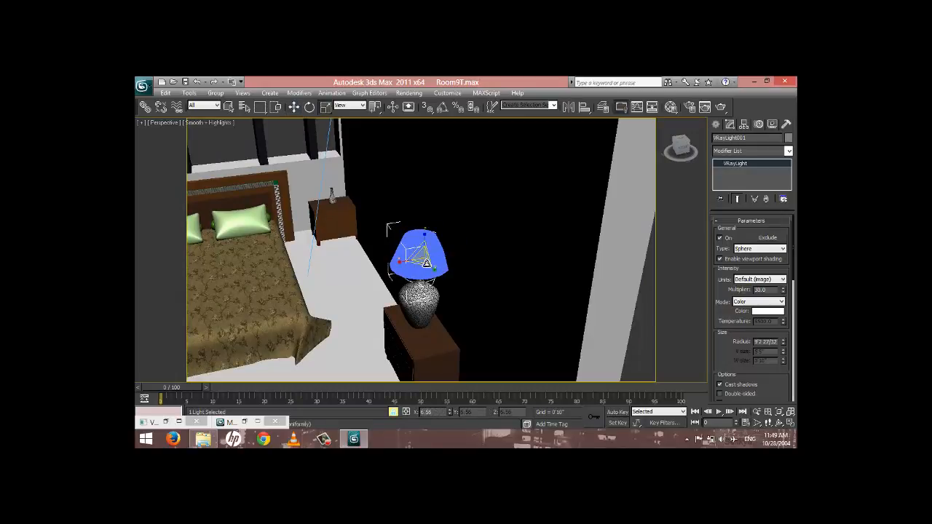
left_click_drag(422, 283, 422, 289)
Raise the sphere light vertically so it sits higher inside the lampshade, above the vase's neck
middle_click_drag(422, 289, 444, 160, "alt")
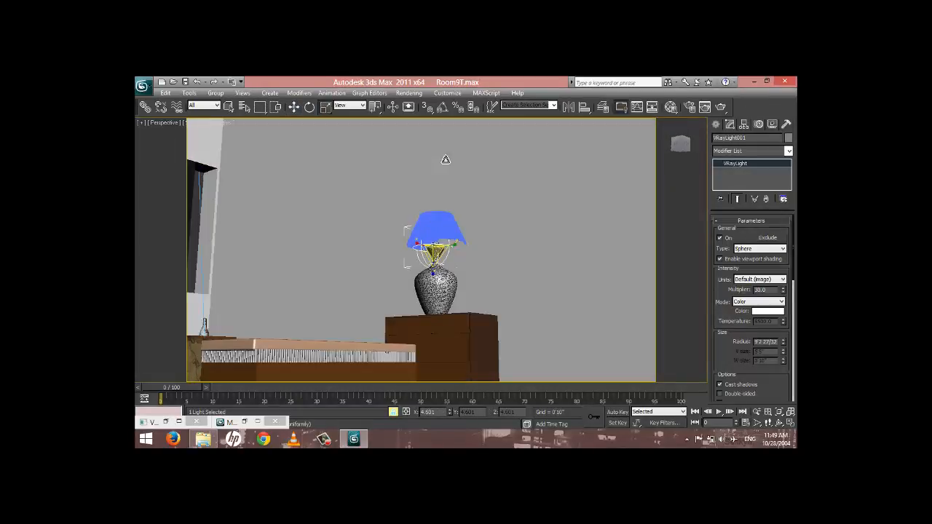
scroll(477, 210, "up", 5)
middle_click_drag(488, 217, 460, 232, "alt")
key("w")
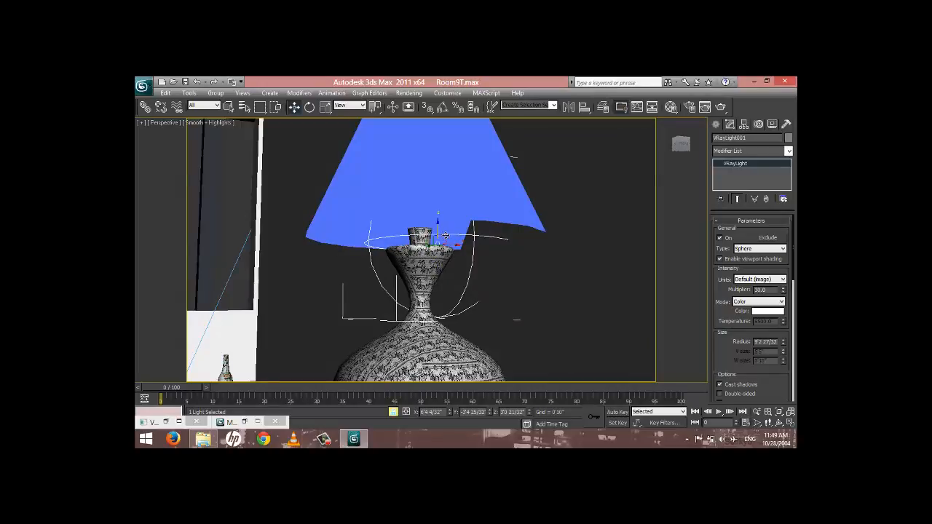
left_click_drag(439, 231, 440, 199)
Centre the sphere light horizontally over the vase's neck and check its position around the lamp
middle_click_drag(466, 200, 566, 176, "alt")
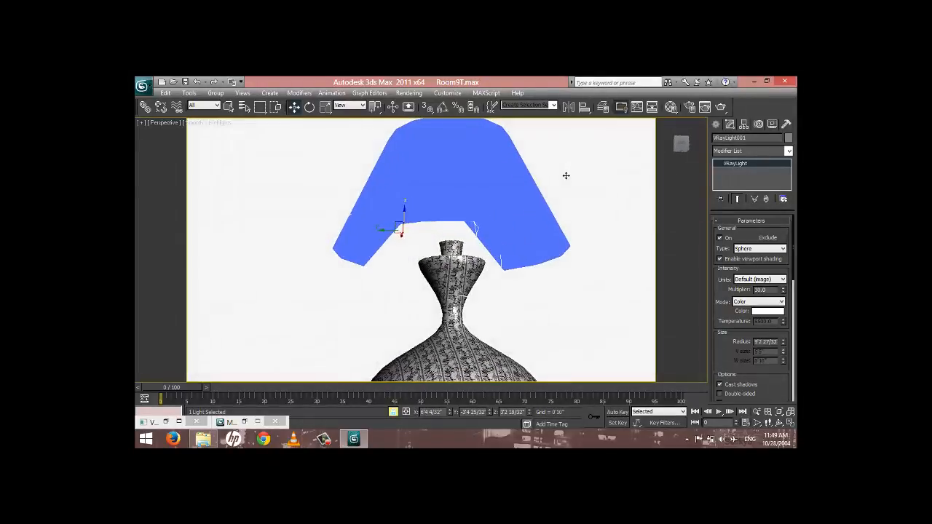
mouse_move(442, 245)
middle_mouse_down("alt")
mouse_move(405, 238)
mouse_move(361, 174)
mouse_move(434, 257)
middle_mouse_up("alt")
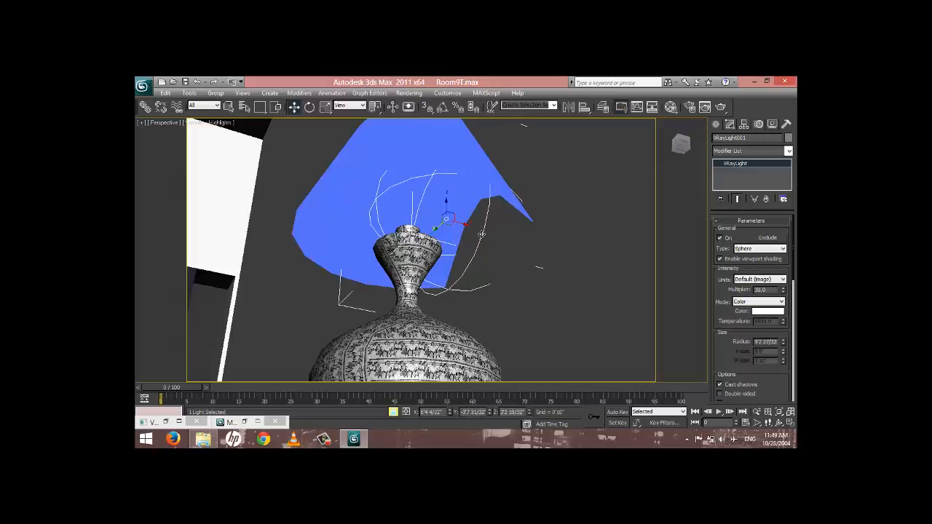
left_click_drag(468, 235, 449, 237)
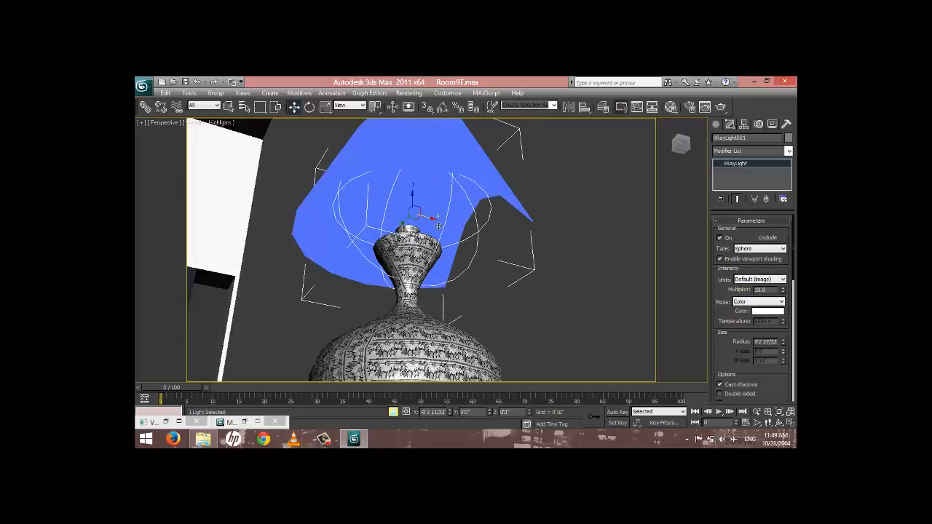
middle_click_drag(450, 237, 467, 236, "alt")
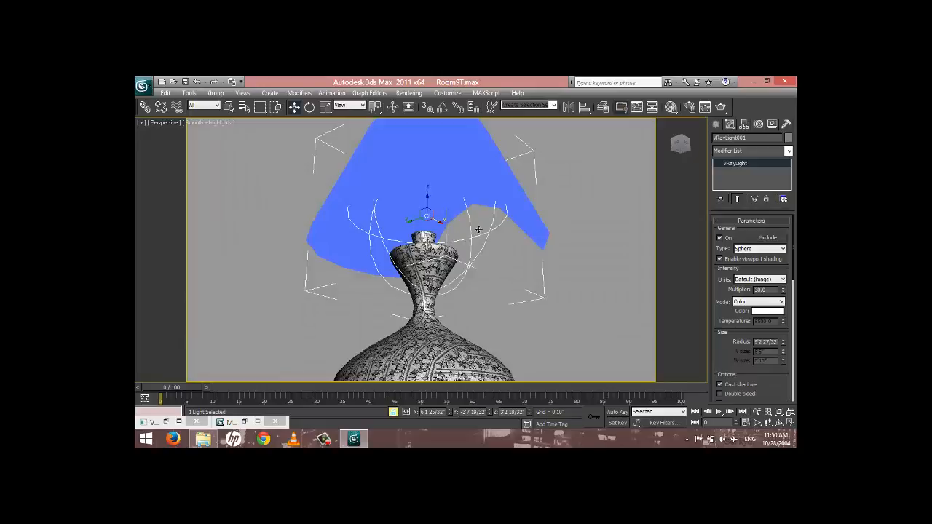
Return to the camera view, set the sphere light's multiplier to 5, and switch its colour mode to Temperature
key("c")
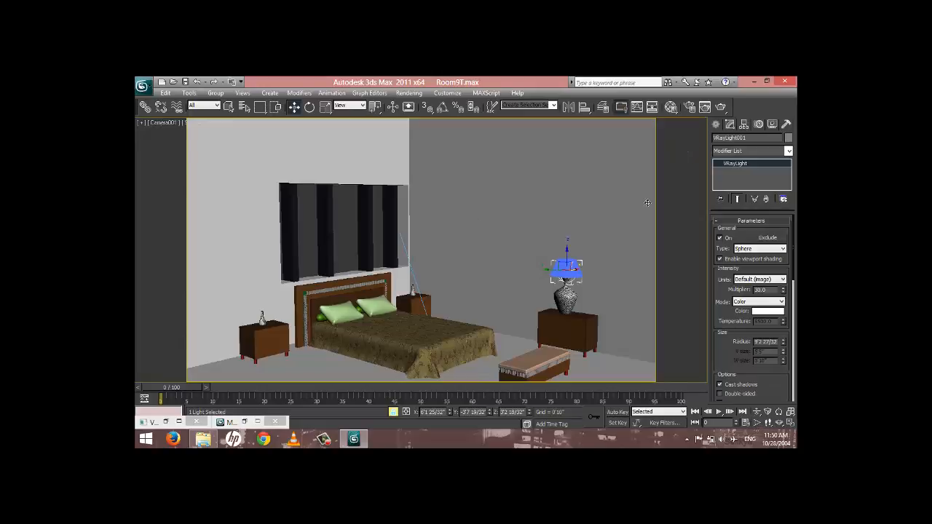
double_click(771, 291)
type("5")
left_click(758, 301)
left_click(758, 314)
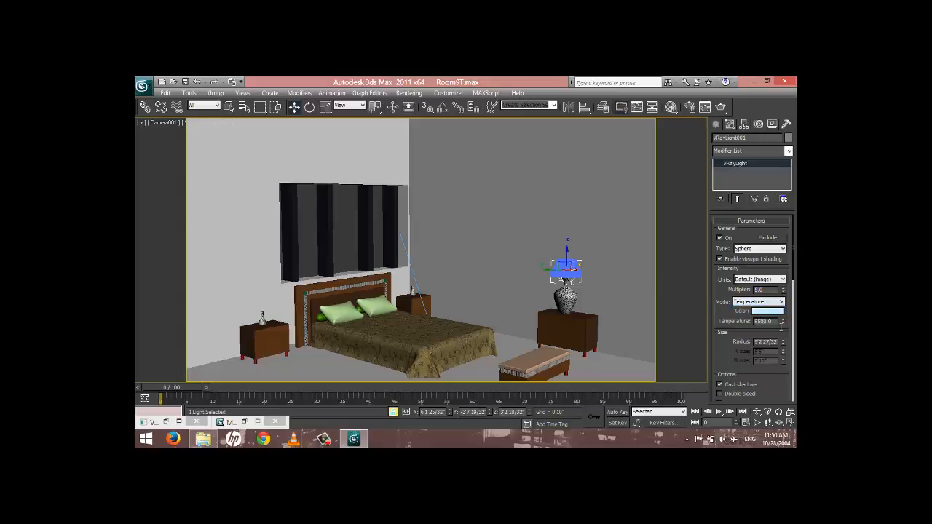
Set the sphere light's temperature to 3500 and render the camera view to check the lamp's glow
double_click(765, 321)
type("15000")
key("Return")
key("Return")
left_click(721, 107)
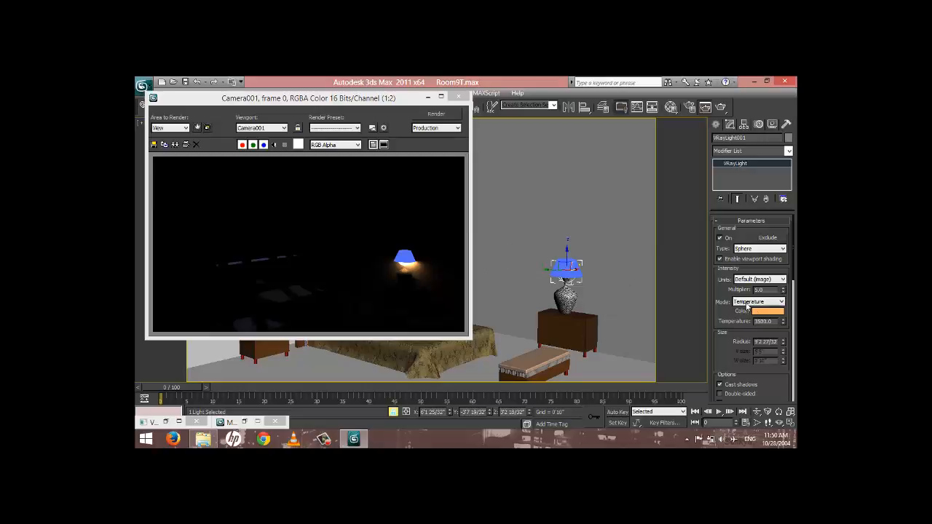
Raise the sphere light's temperature to about 8750, render the camera view, and close the rendered frame
left_click_drag(784, 323, 778, 253)
left_click(720, 107)
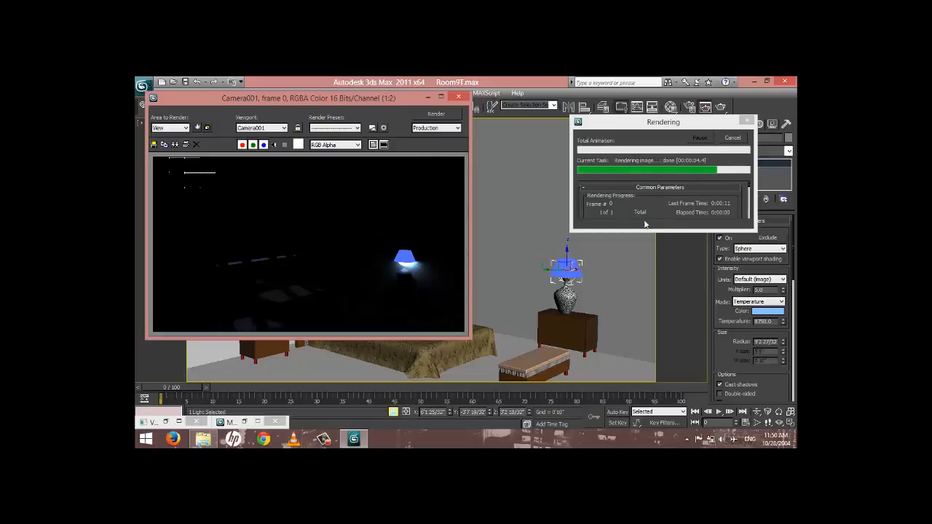
left_click(458, 97)
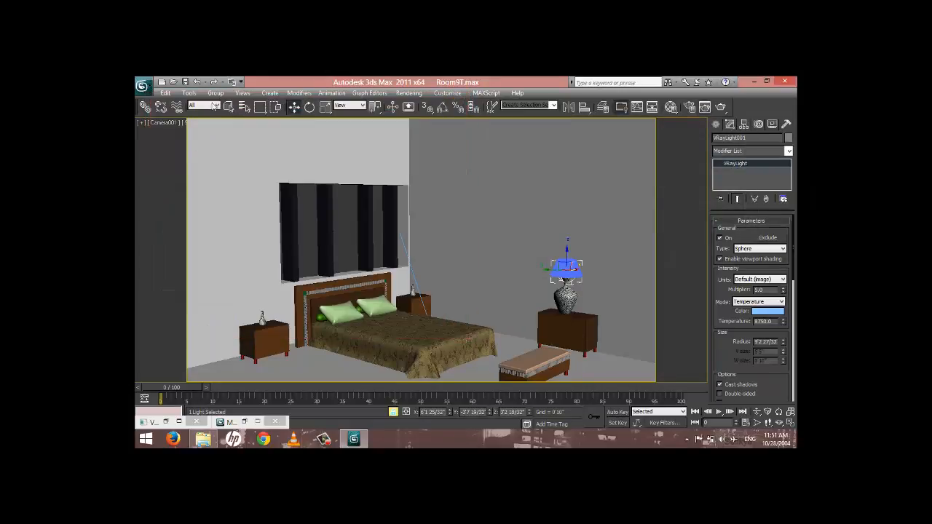
Limit selection to geometry, select the lampshade, and frame it from above in the perspective view
left_click(204, 106)
left_click(213, 126)
left_click(680, 277)
left_click(575, 279)
left_click(575, 279)
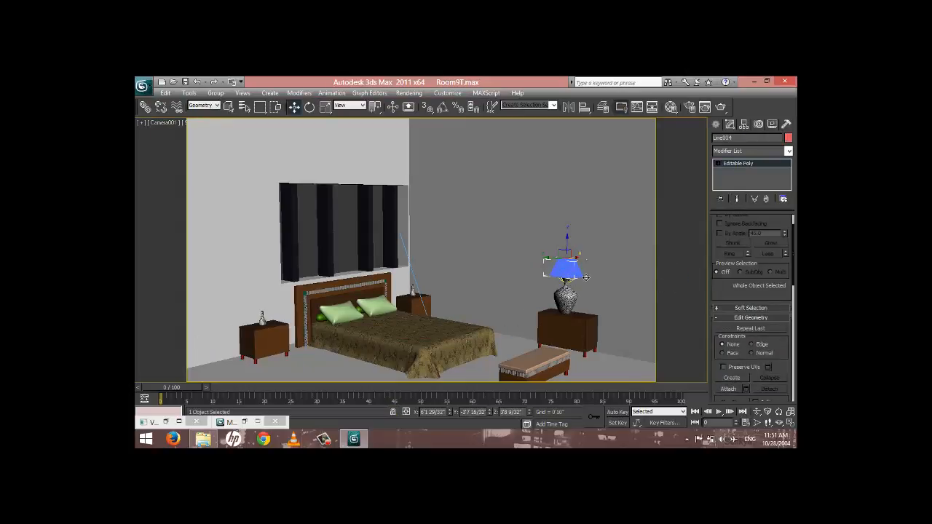
key("p")
key("z")
middle_click_drag(565, 221, 518, 253, "alt")
Delete the polygons capping the lampshade's top to leave the shade open
left_click(718, 163)
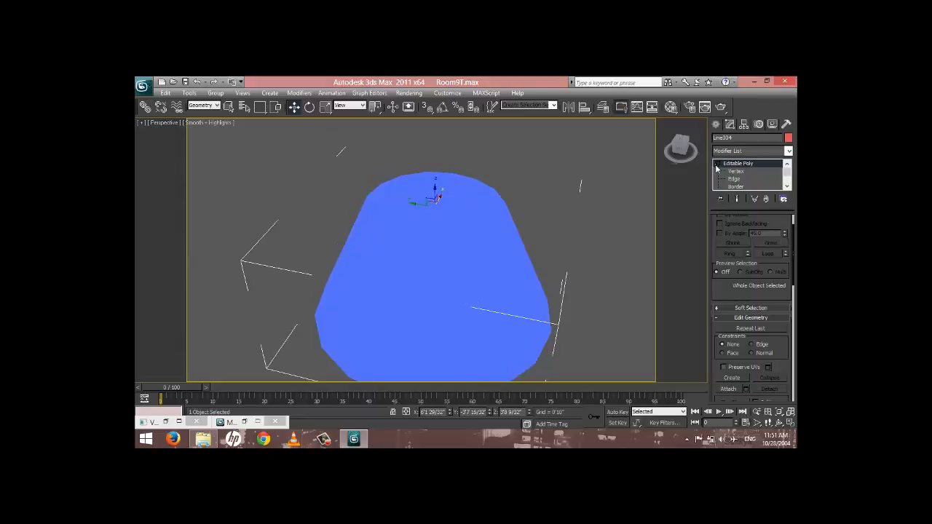
key("]")
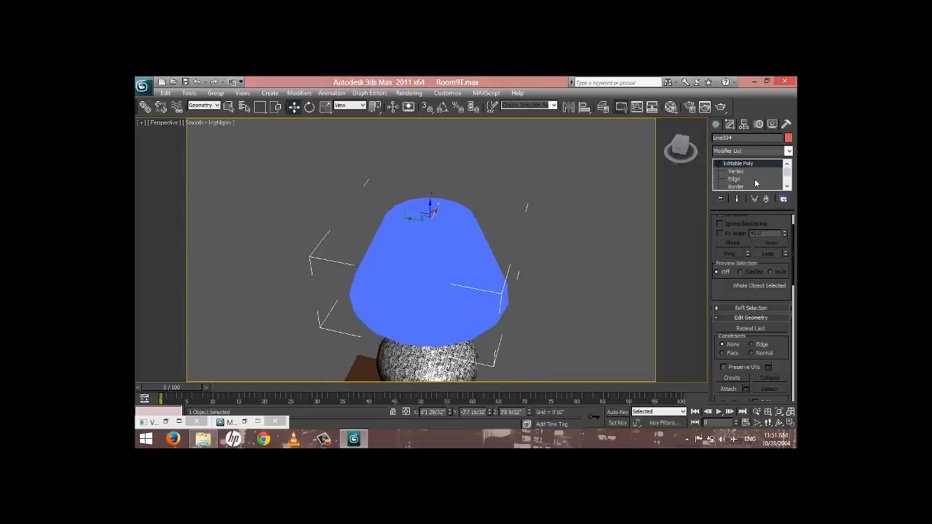
key("4")
left_click(448, 228)
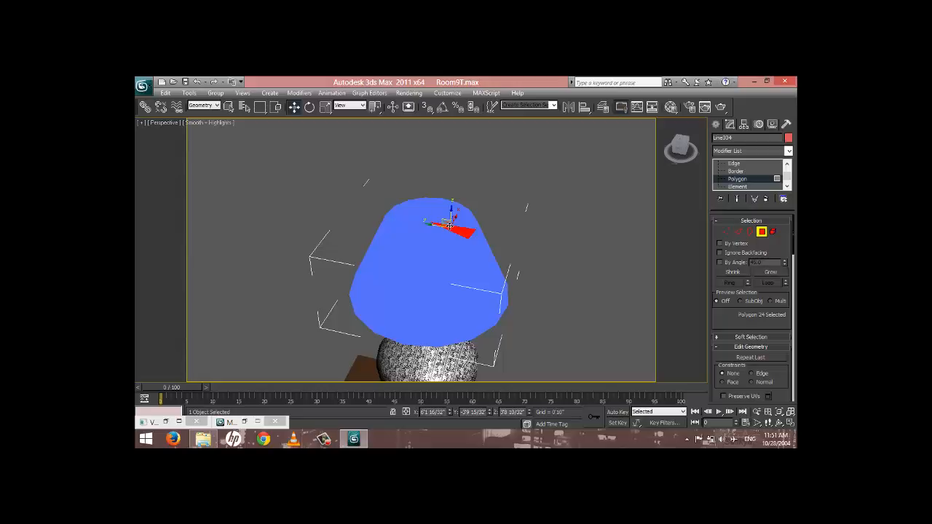
key("F4")
left_click(449, 247, "shift")
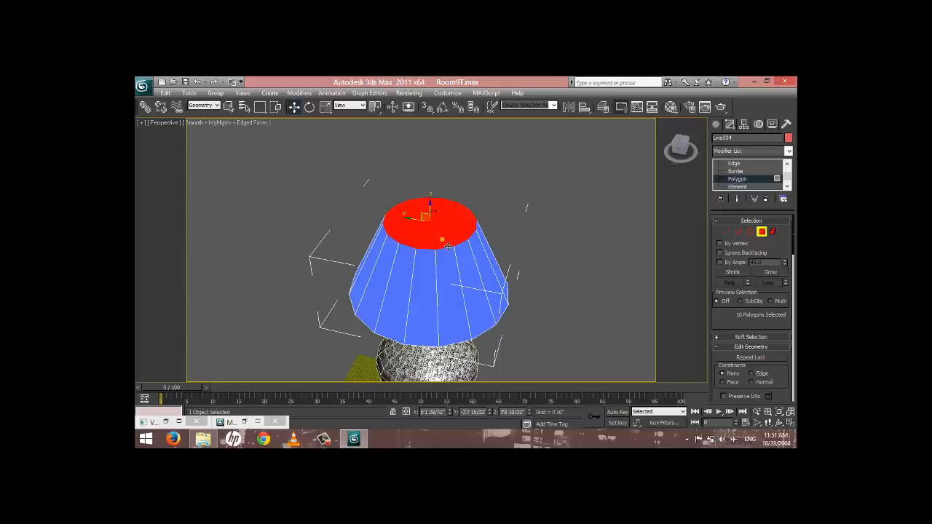
key("Delete")
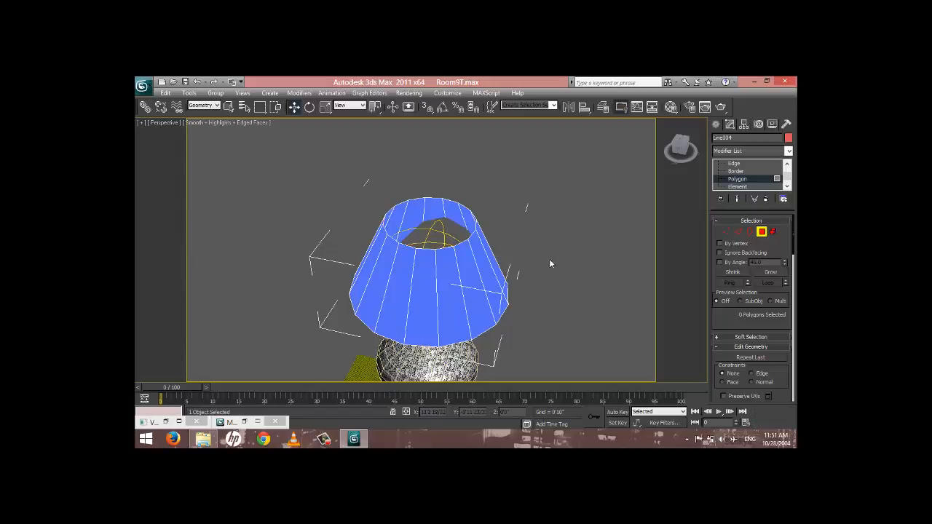
Return to the camera view, render it to check the opened lampshade, and exit the shade's sub-object editing
key("c")
left_click(747, 162)
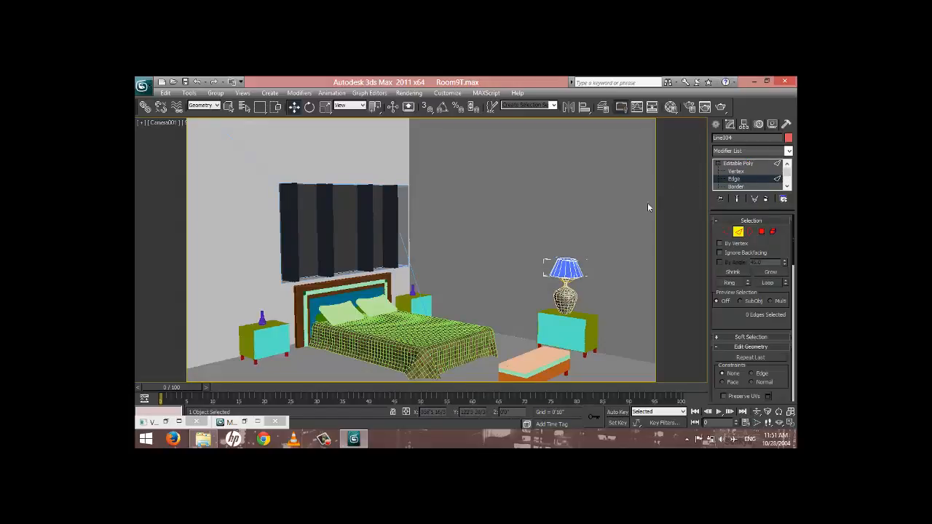
left_click(721, 107)
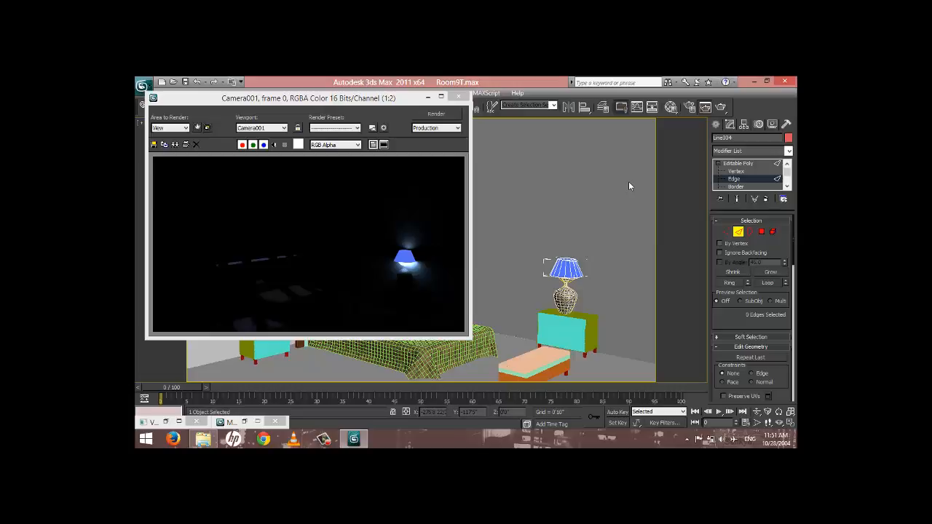
left_click(727, 232)
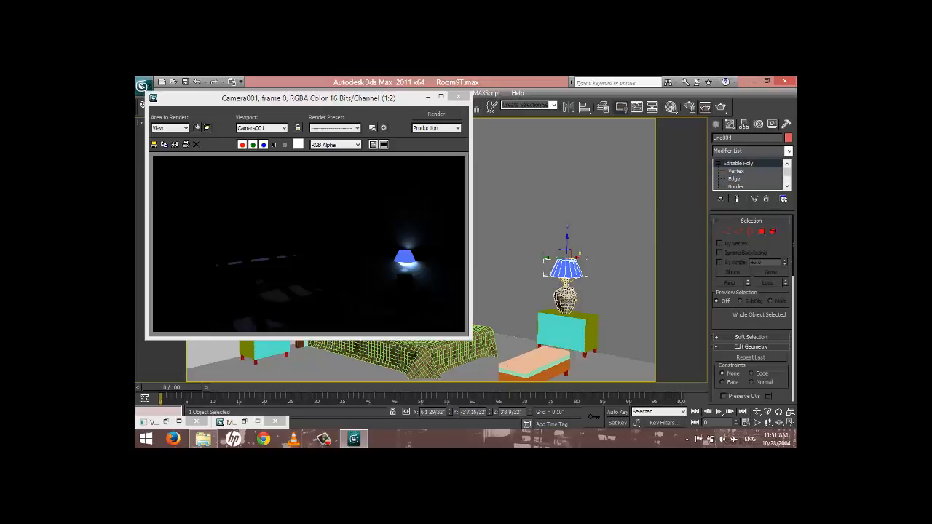
Limit selection to lights, select the lamp's sphere light, and raise it about 2 inches inside the shade
left_click(566, 297)
left_click_drag(302, 98, 265, 169)
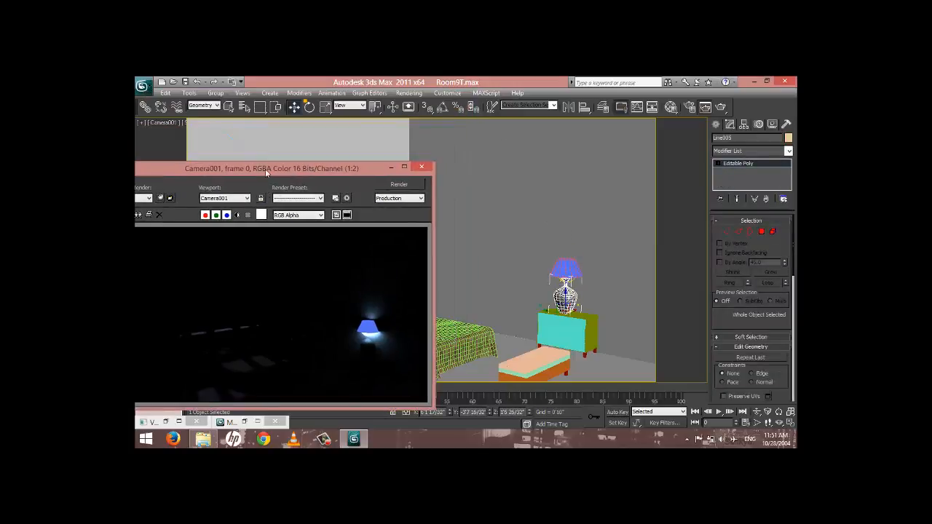
left_click(207, 109)
left_click(206, 109)
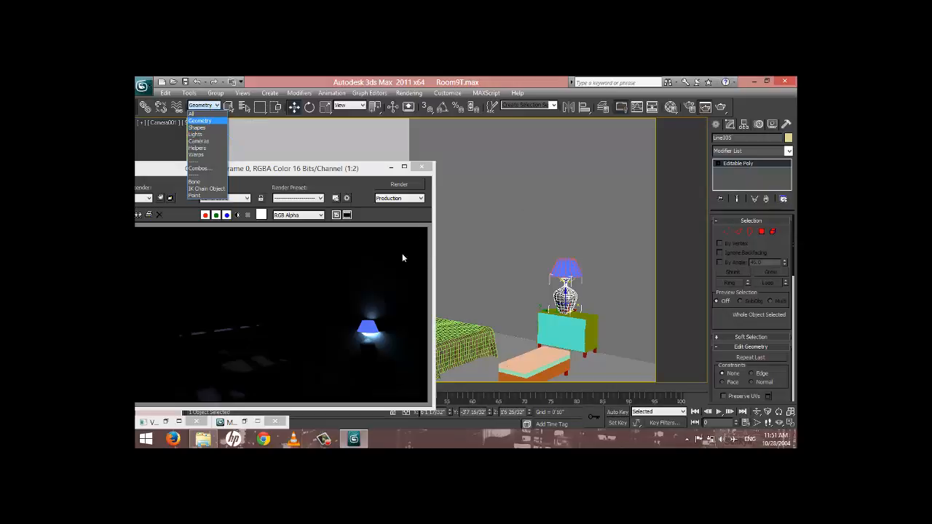
left_click(198, 139)
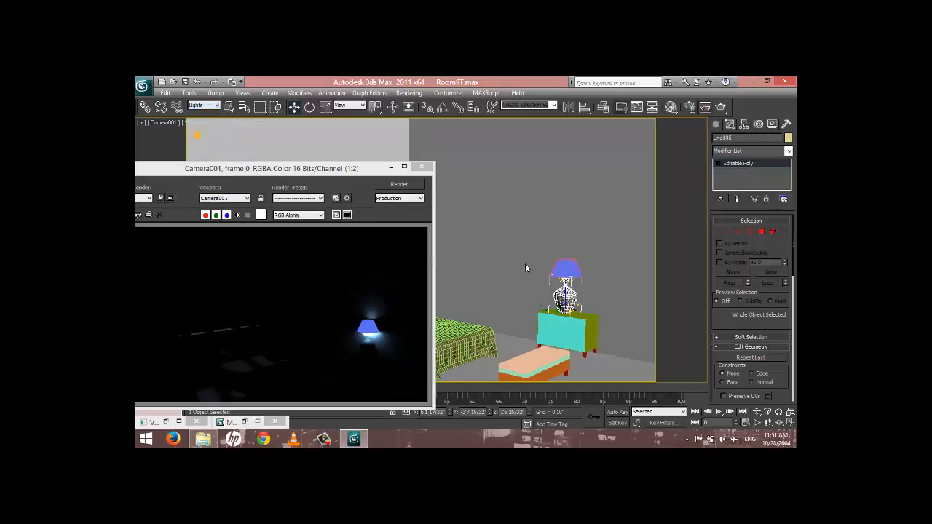
left_click(576, 266)
left_click_drag(575, 266, 574, 261)
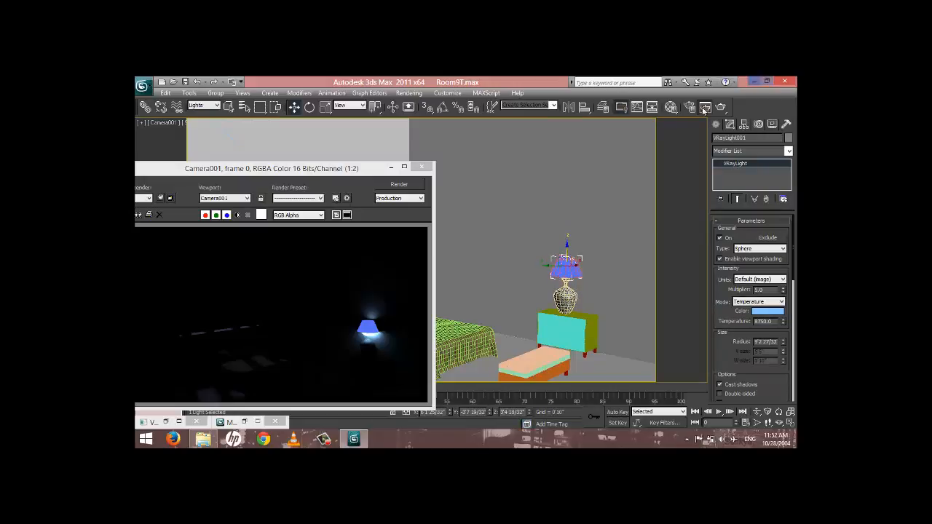
Pick the lampshade's Lamp Light material into the Material Editor and set its colour multiplier to 10
left_click(671, 108)
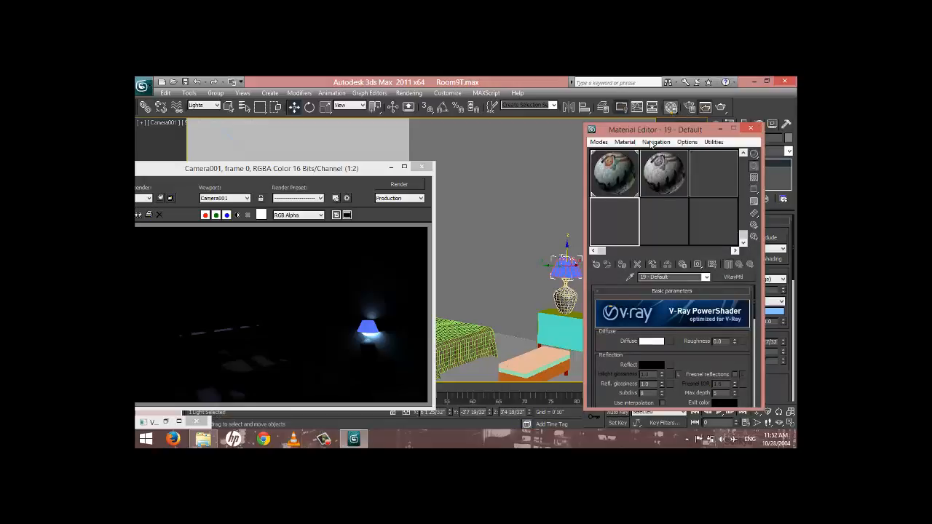
left_click(562, 275)
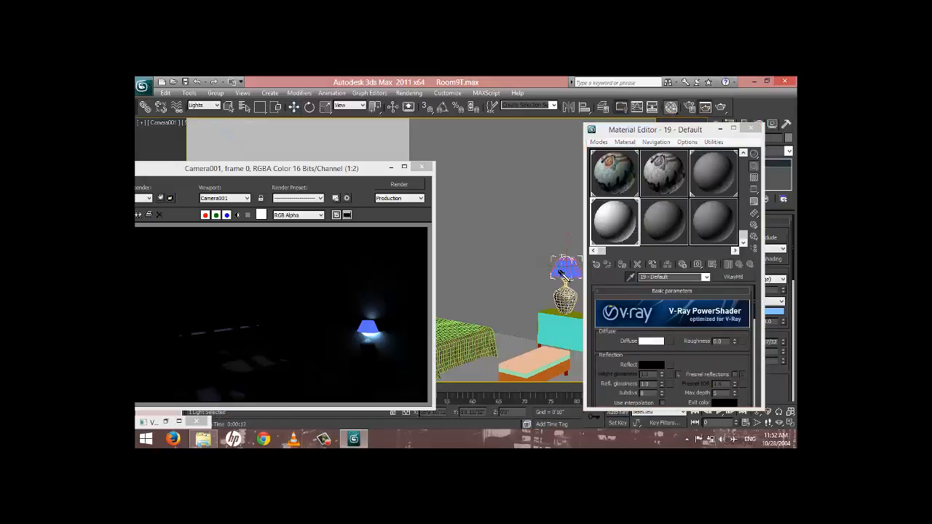
left_click(213, 106)
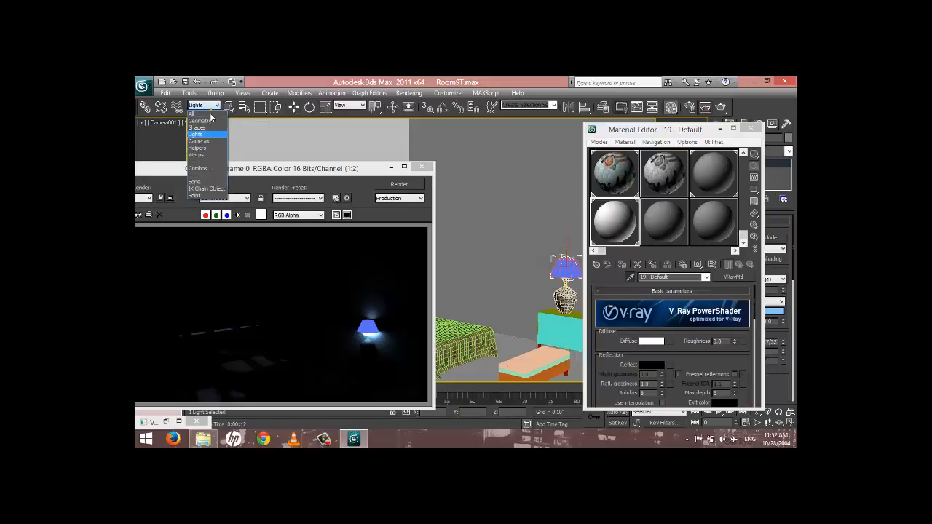
left_click(208, 121)
left_click(559, 268)
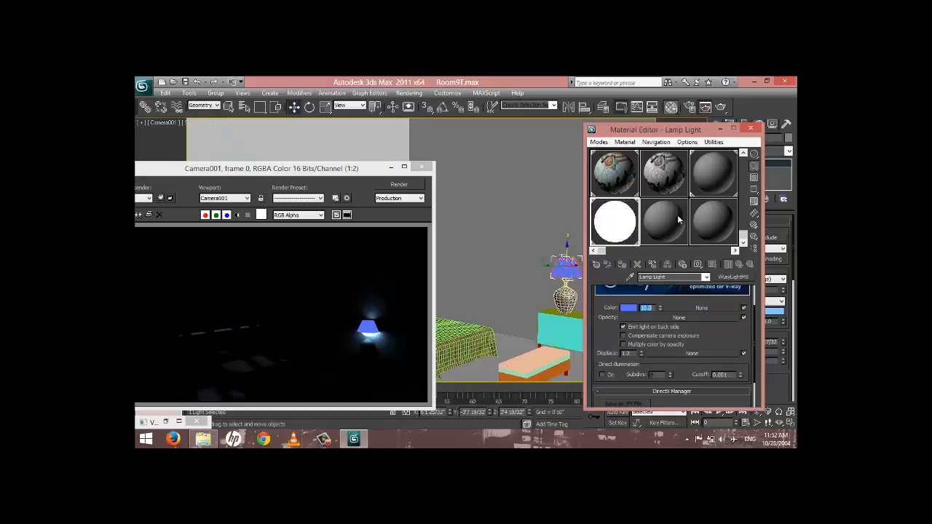
Render the camera view to check the lampshade's glow, and close the rendered frame and the Material Editor
left_click(705, 108)
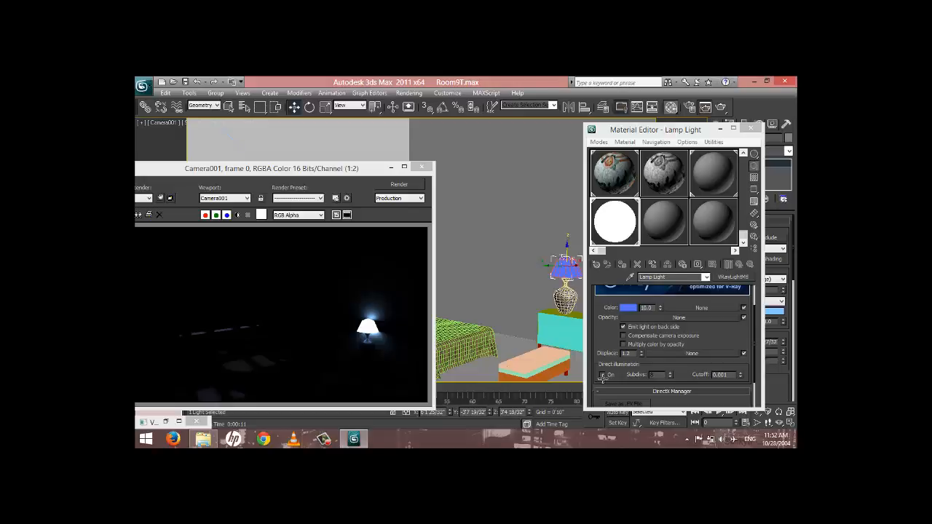
left_click(421, 167)
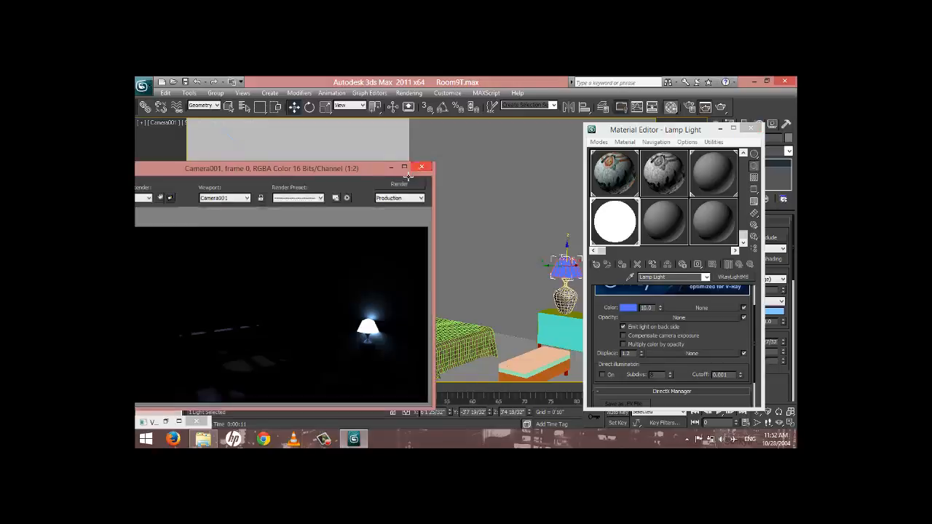
left_click(751, 128)
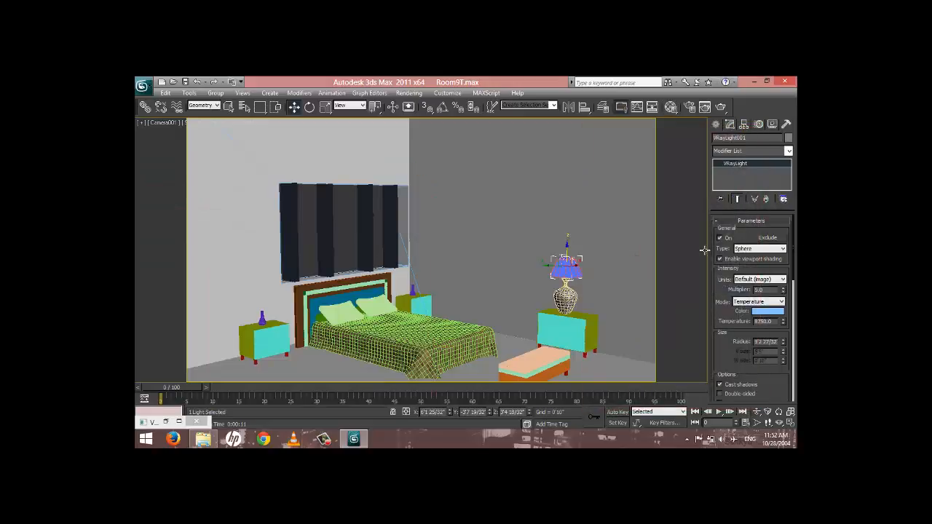
Create a plane V-Ray light on the room's floor with half-length about 4'8" and half-width about 3'2"
left_click(344, 232)
scroll(352, 223, "down", 10)
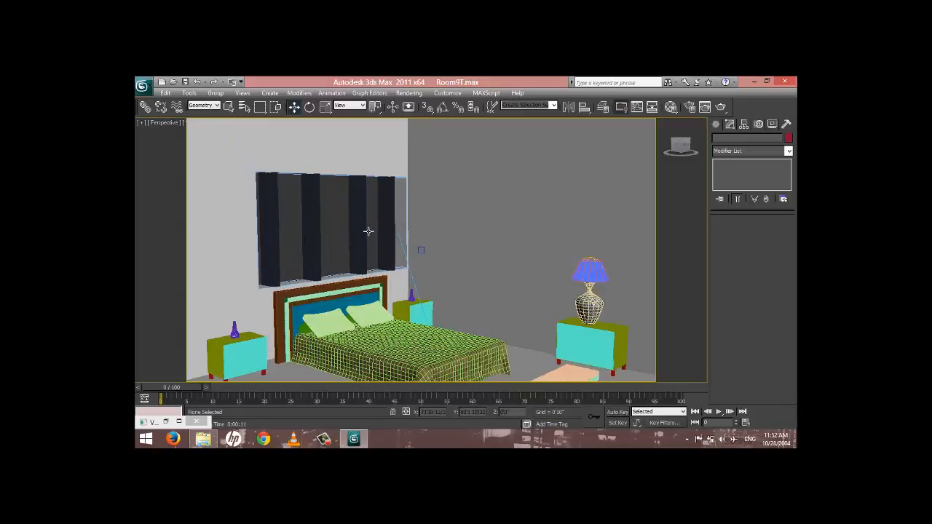
middle_click_drag(447, 286, 430, 252, "alt")
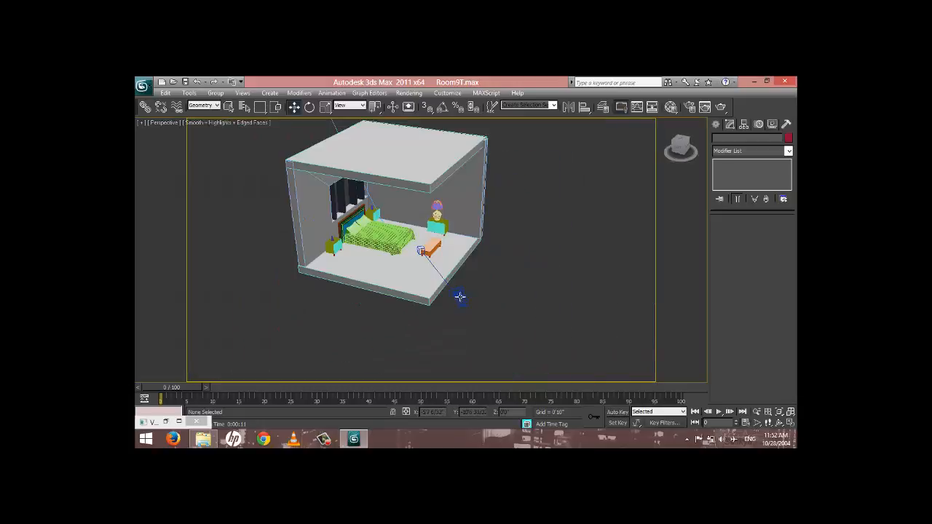
left_click(715, 125)
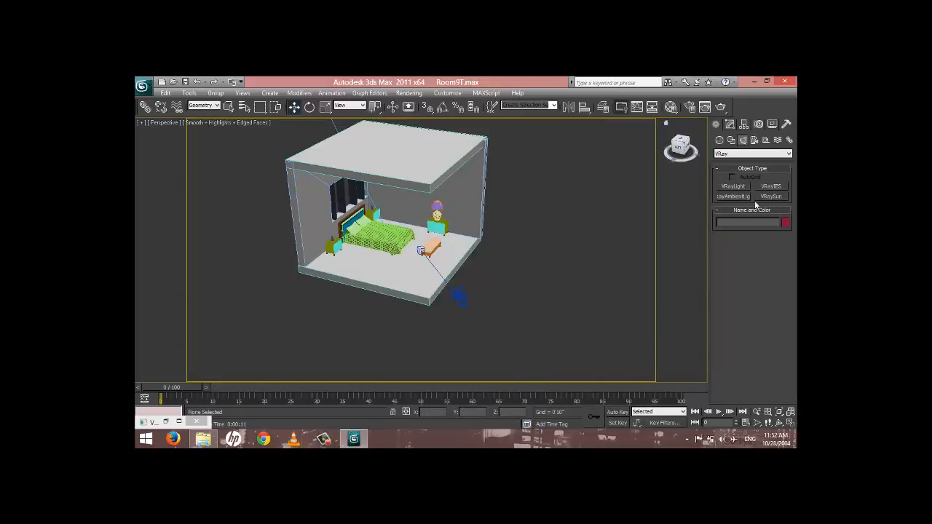
left_click(733, 187)
left_click(761, 266)
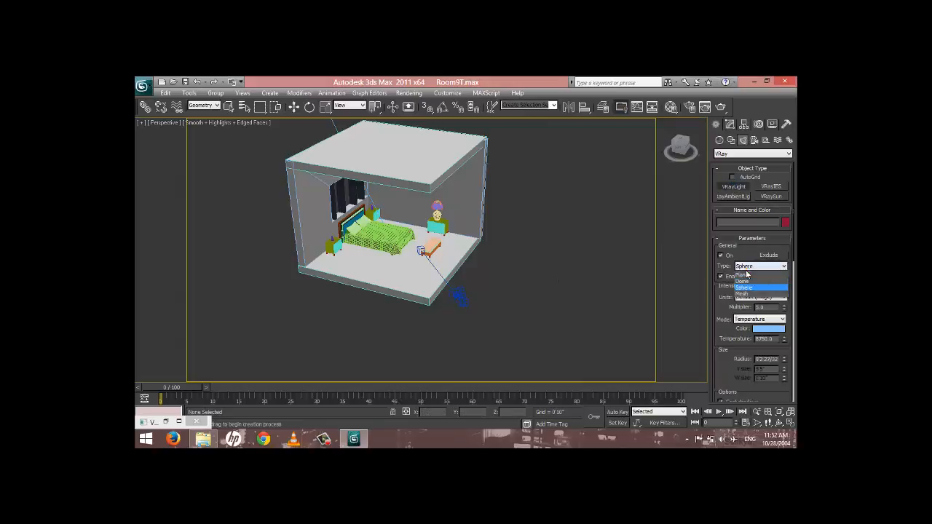
left_click(750, 275)
left_click_drag(411, 251, 426, 291)
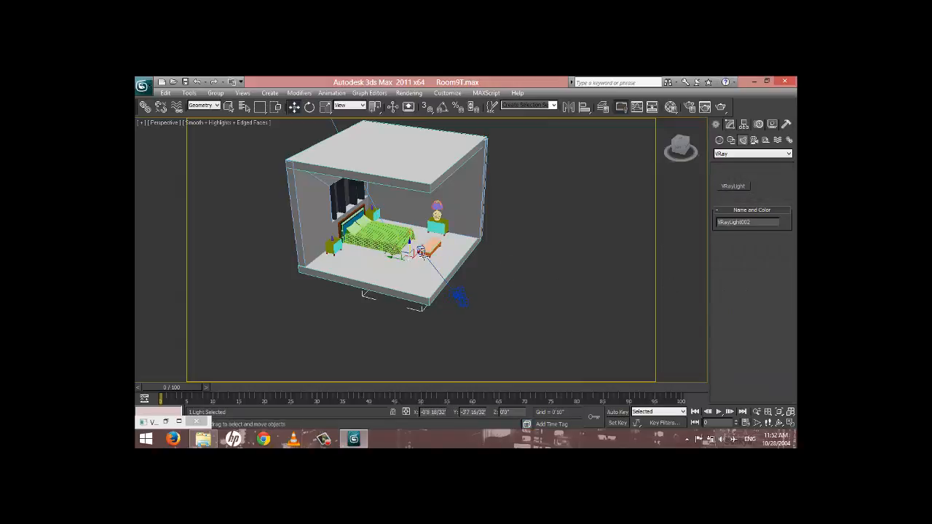
Raise the plane light to about 9'2" near the ceiling and return to the camera view
right_click(429, 293)
left_click_drag(420, 250, 413, 164)
key("c")
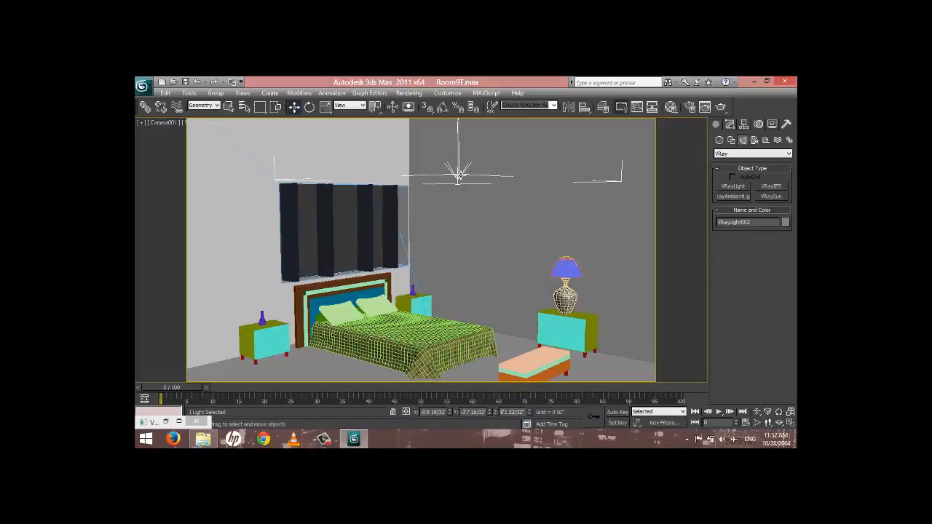
Open the plane light's parameters, render the camera view, and enlarge the rendered frame to check the room lighting
left_click(731, 124)
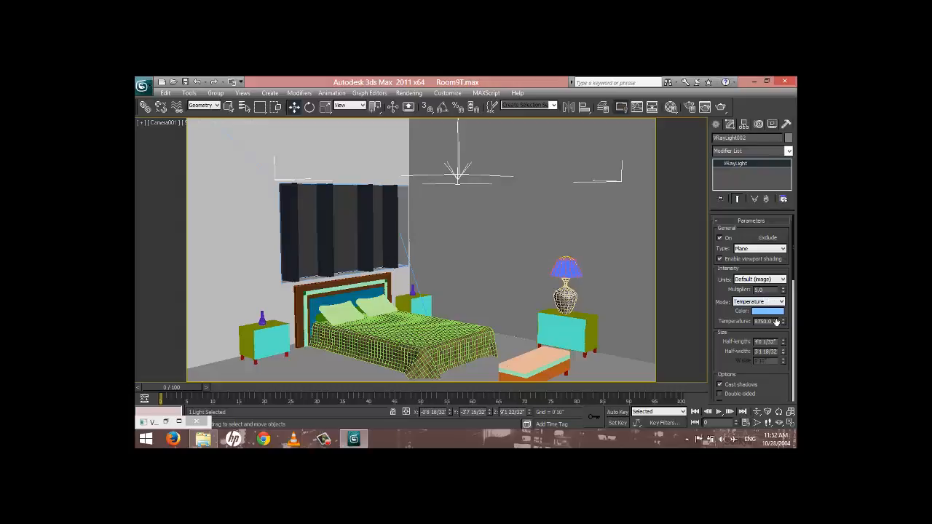
left_click(721, 109)
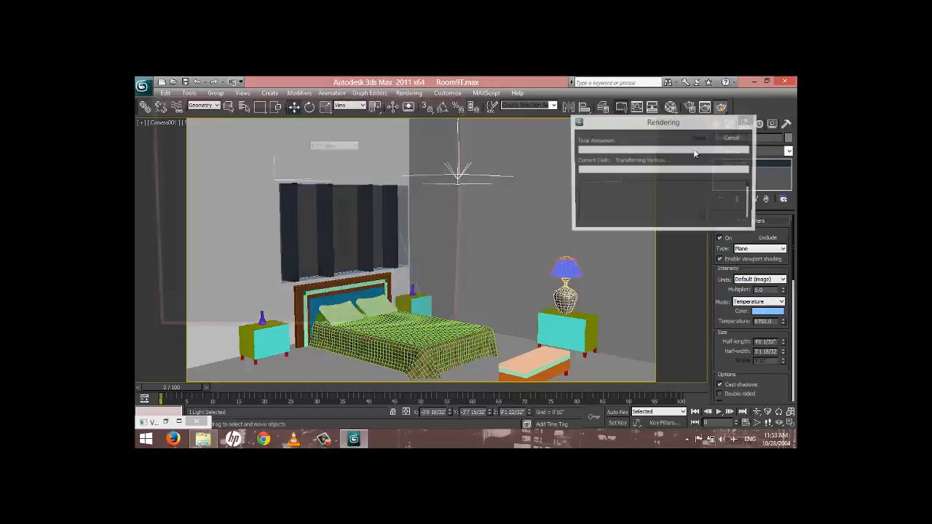
left_click_drag(472, 340, 674, 421)
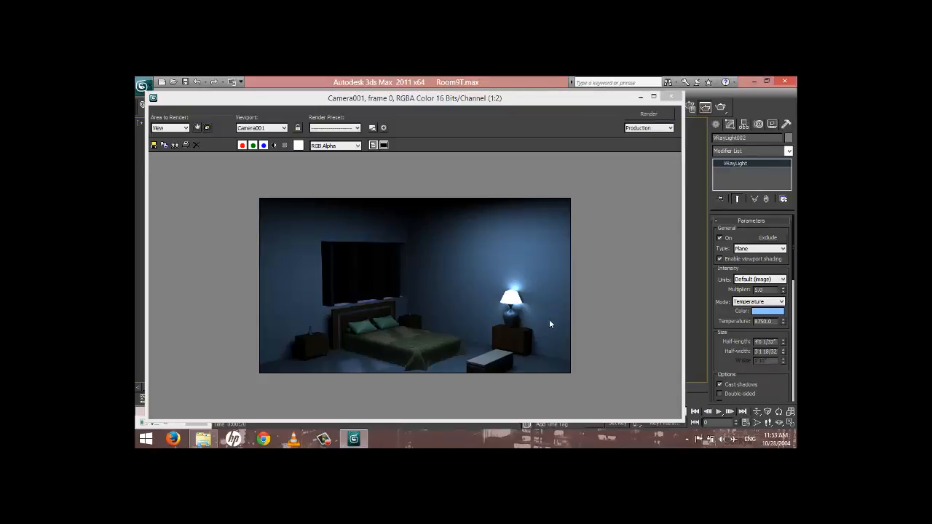
Switch the plane light's mode to Color, set its colour to white, and render the camera view again
left_click(759, 301)
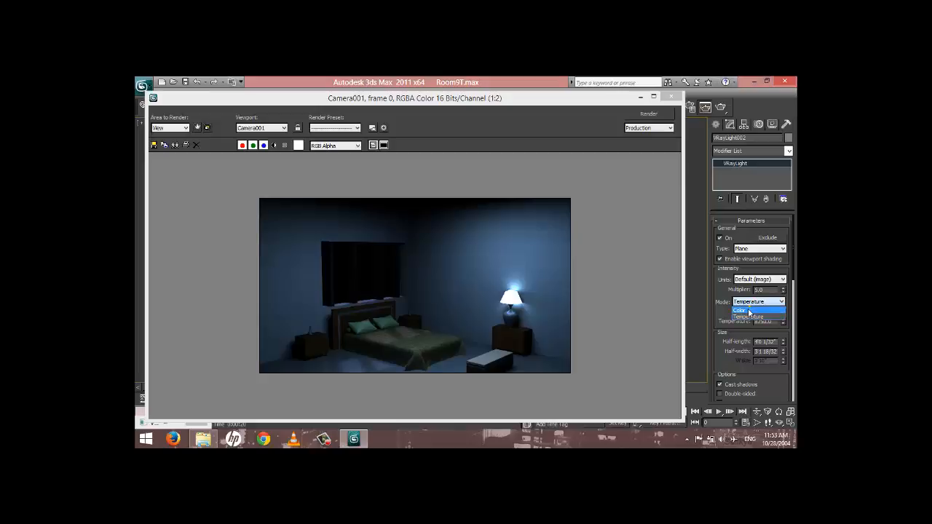
left_click(757, 310)
left_click(769, 311)
left_click(415, 209)
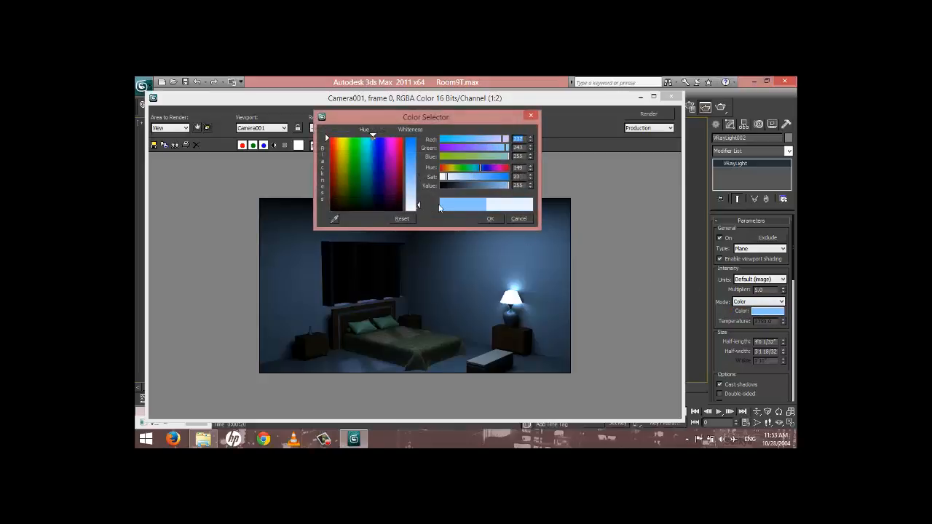
left_click(489, 216)
left_click(647, 114)
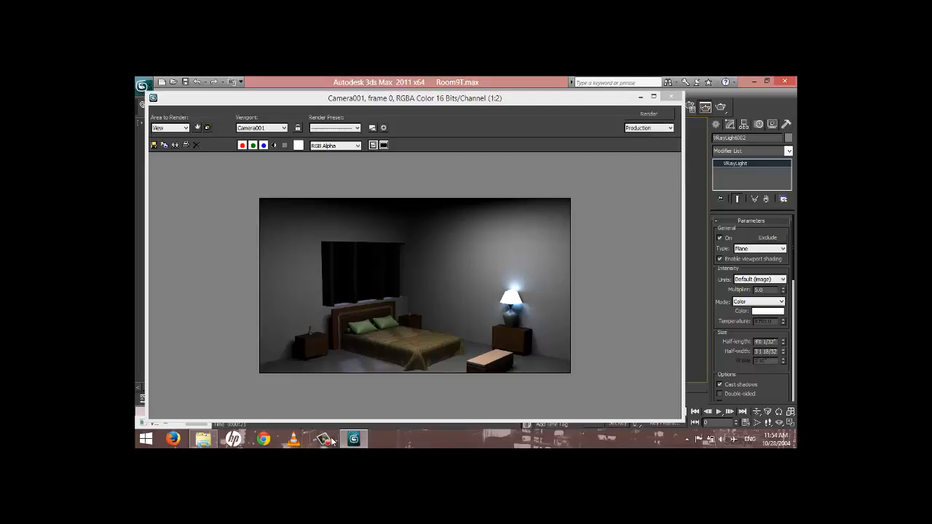
left_click(686, 437)
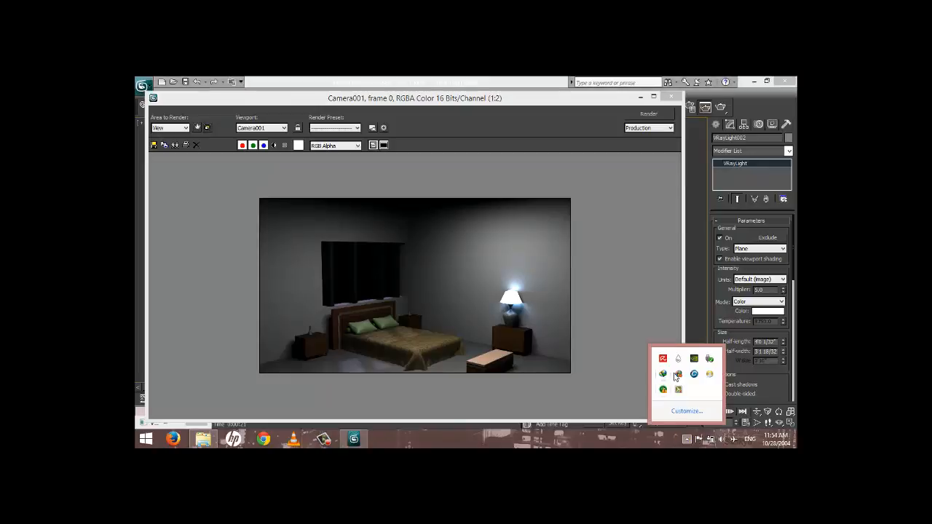